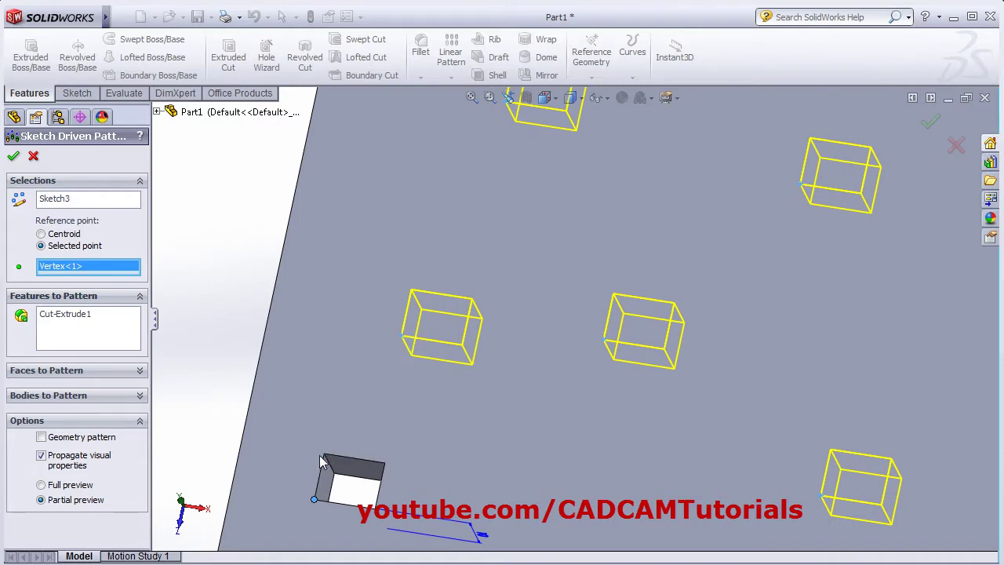
- Replace the pattern's reference point with the upper-left vertex of the original rectangular cut
right_click(77, 271)
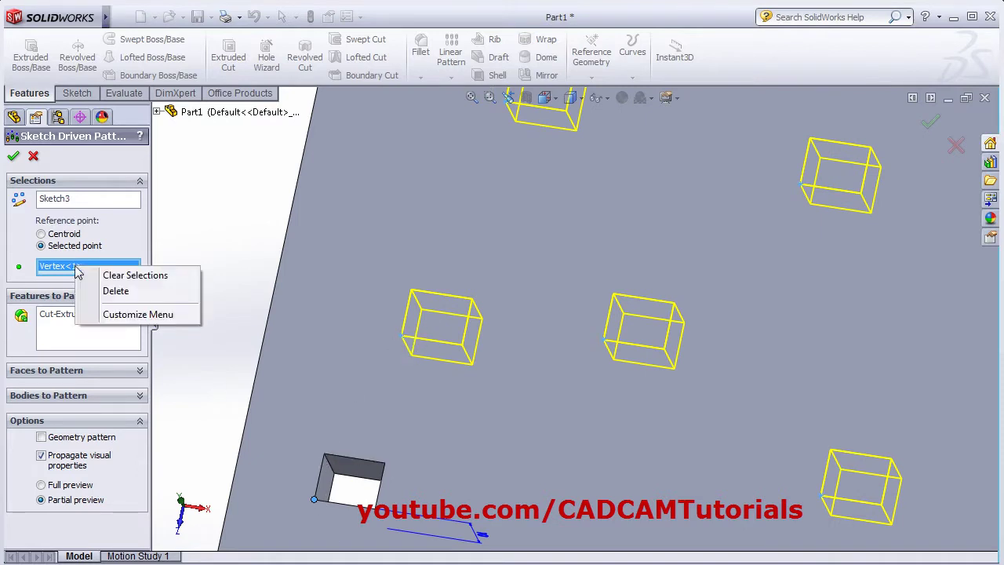
click(118, 291)
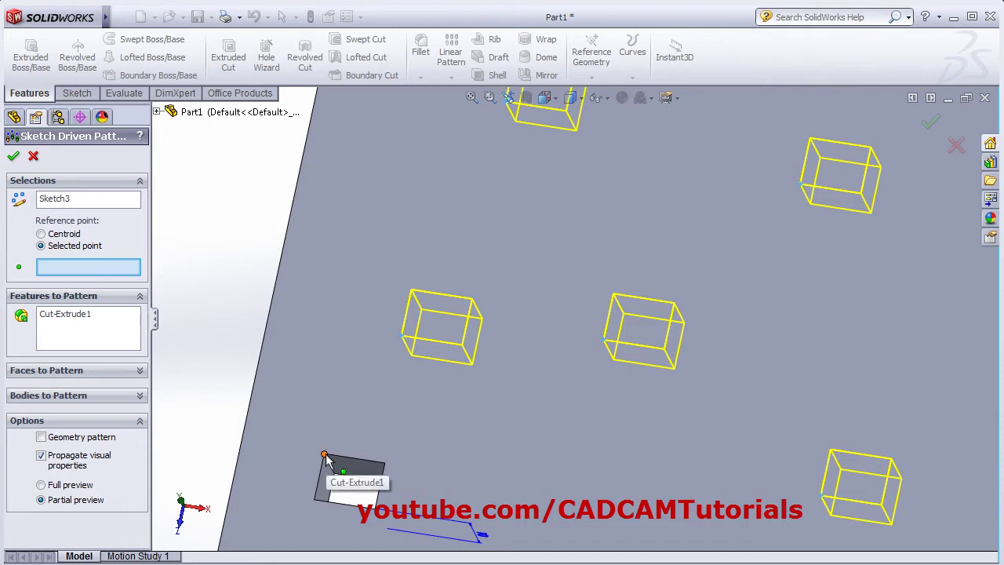
click(324, 455)
scroll(445, 349, up, 3)
middle_drag(366, 303, 382, 308)
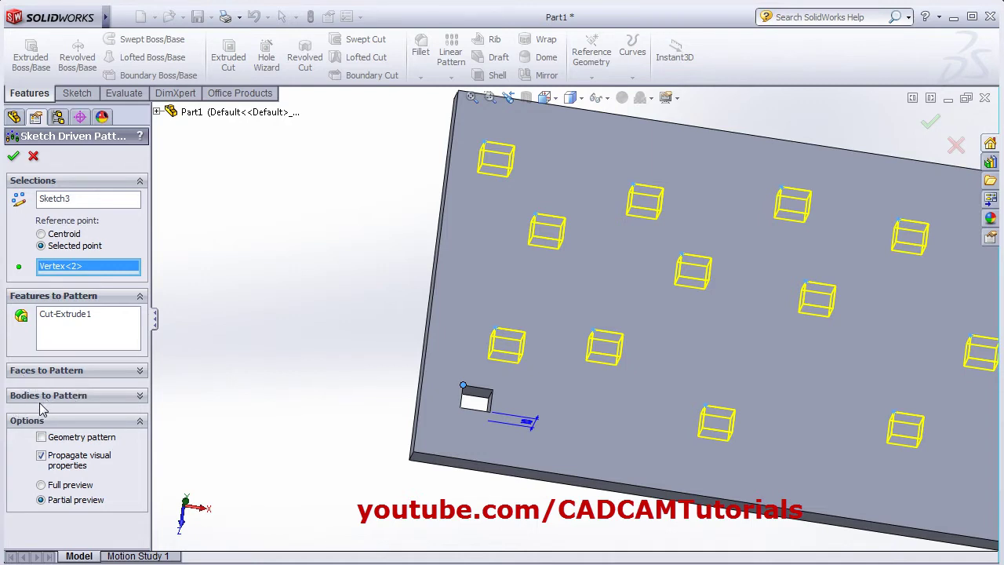
- Enable Geometry pattern, disable Propagate visual properties, and finish the sketch driven pattern of the cut
click(86, 438)
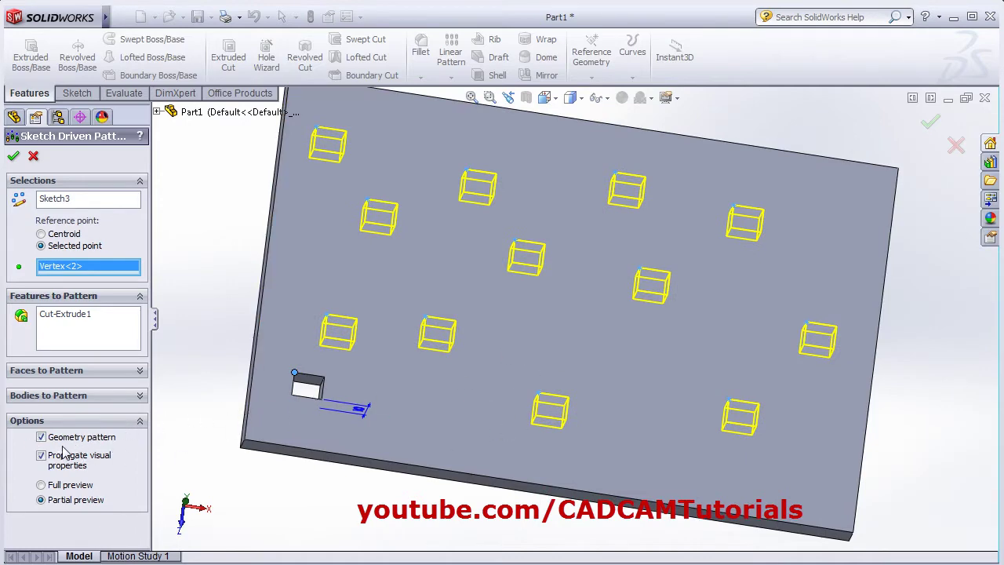
key(ctrl+7)
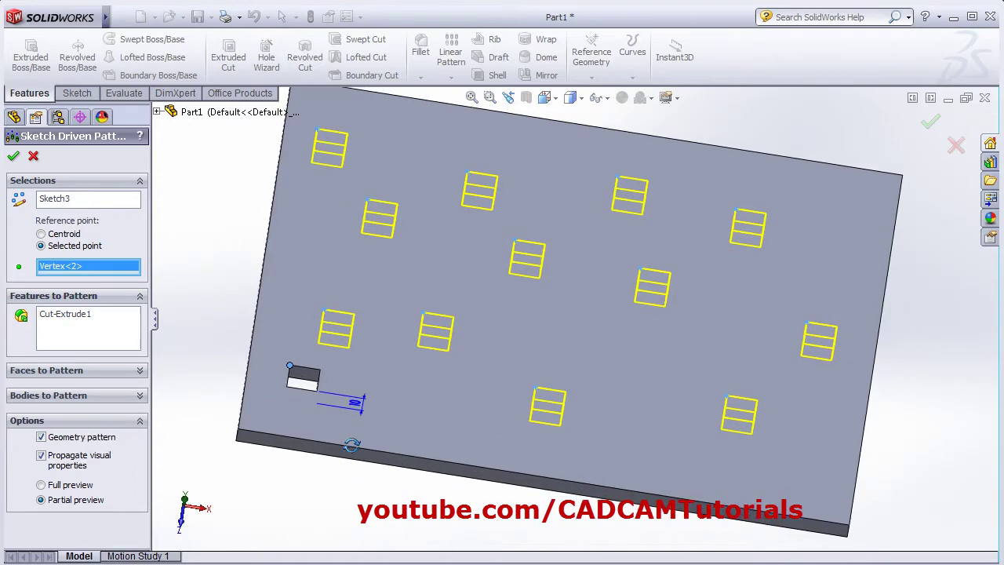
middle_drag(322, 441, 314, 384)
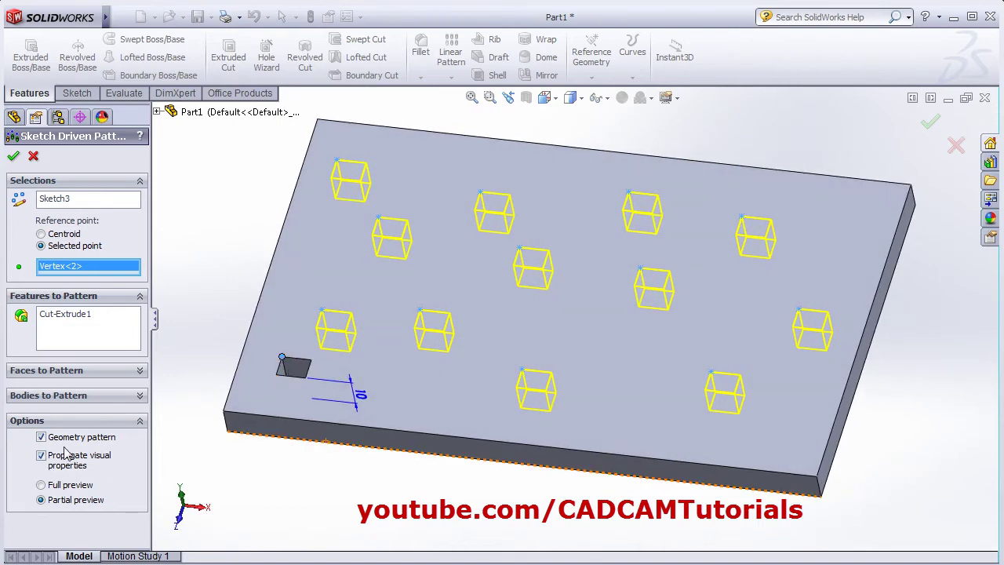
click(41, 458)
click(14, 158)
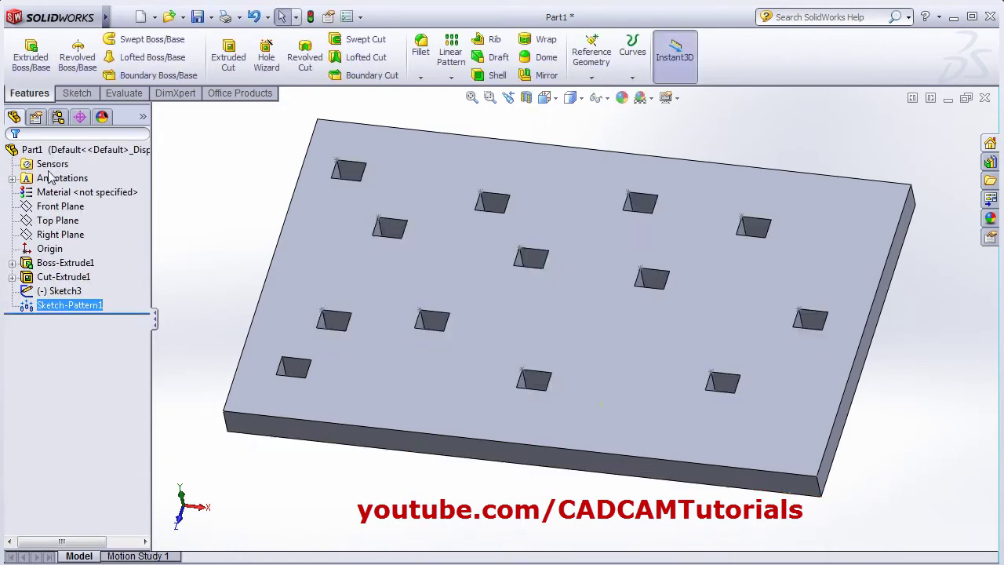
- Apply a red appearance to the inner faces of the original rectangular cut
scroll(298, 367, down, 3)
middle_drag(374, 351, 322, 358)
click(345, 353)
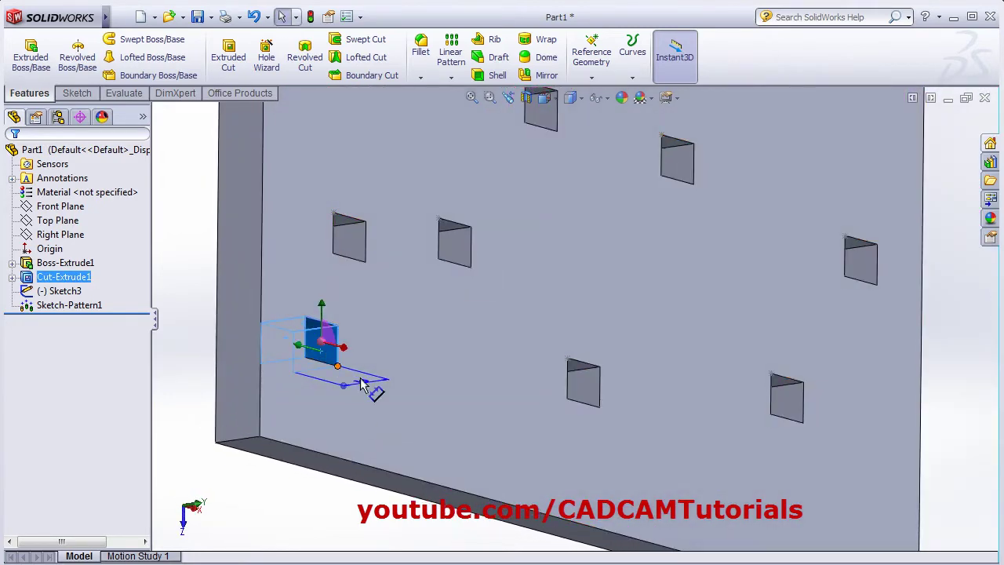
ctrl+middle_drag(356, 313, 419, 330)
click(419, 325)
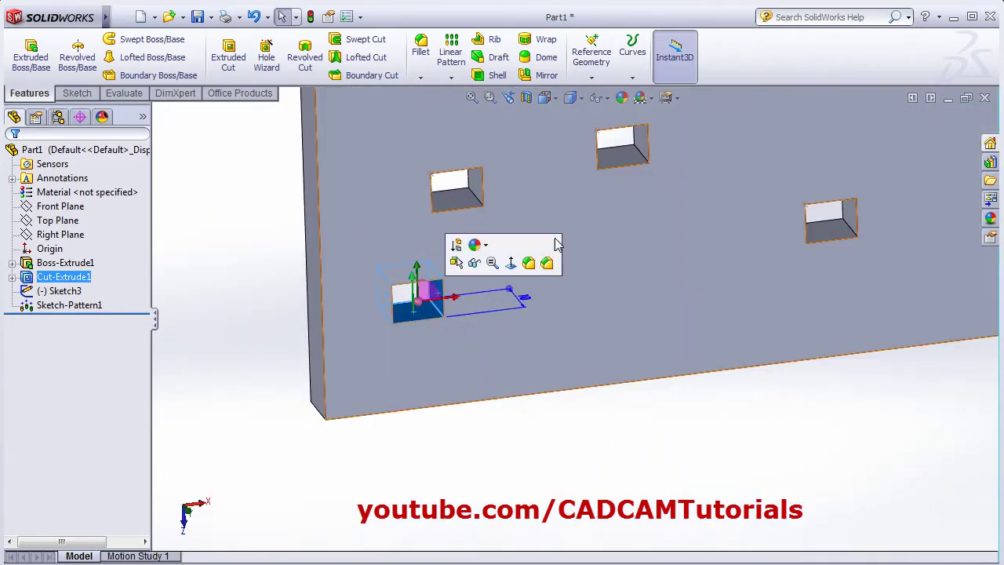
click(622, 98)
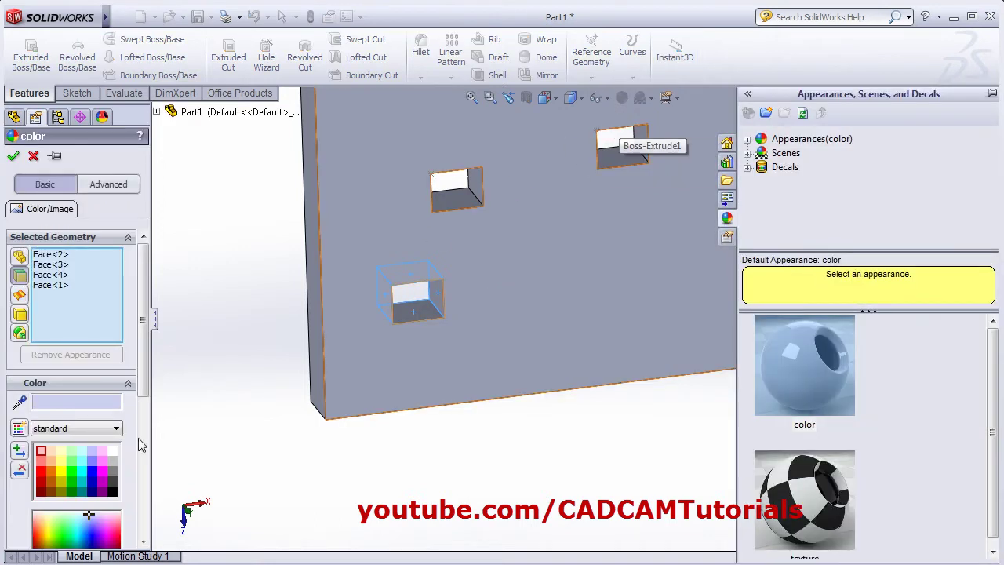
click(42, 471)
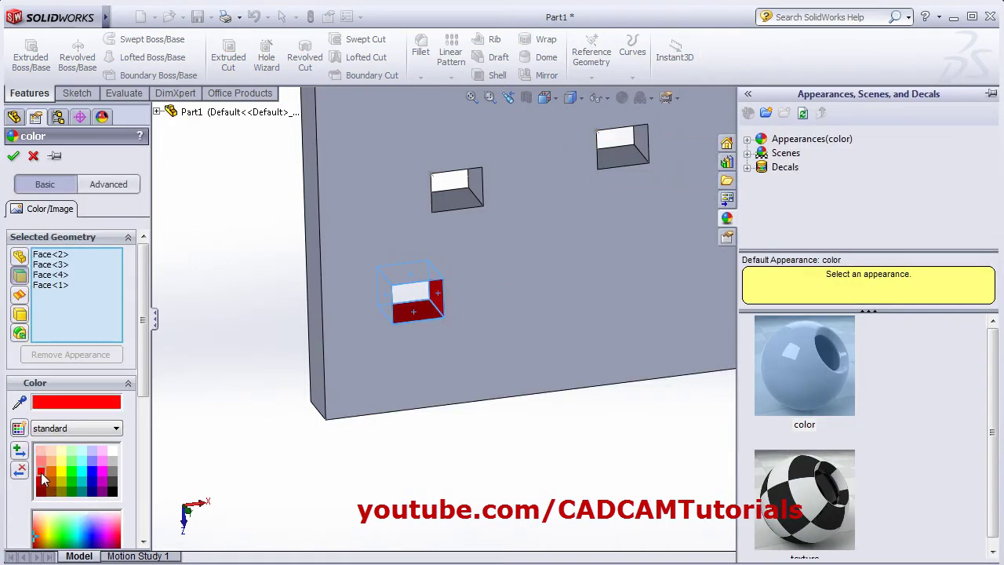
click(13, 155)
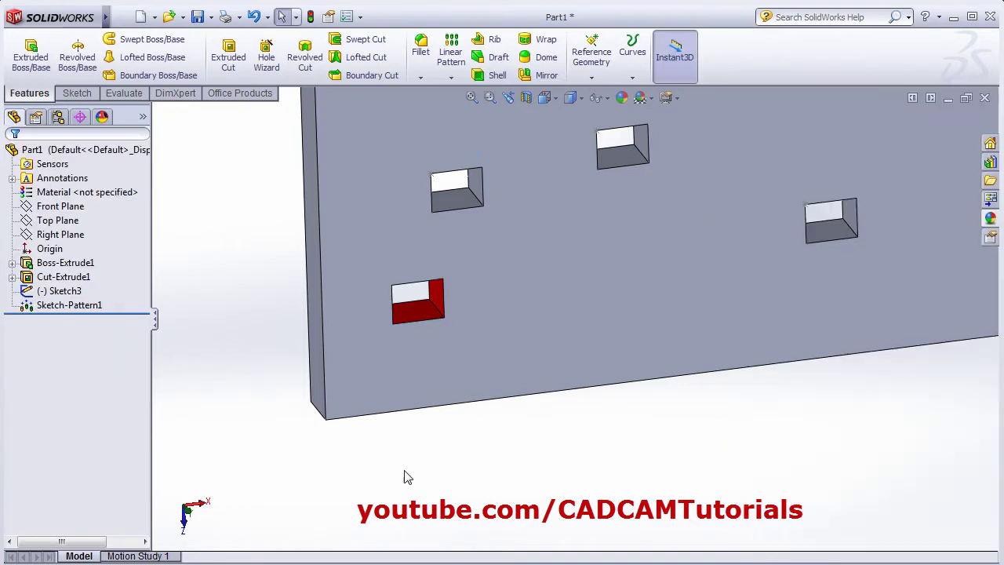
- Edit the sketch driven pattern with Propagate visual properties enabled so the copied cuts take the red colour
middle_drag(560, 396, 522, 267)
click(39, 306)
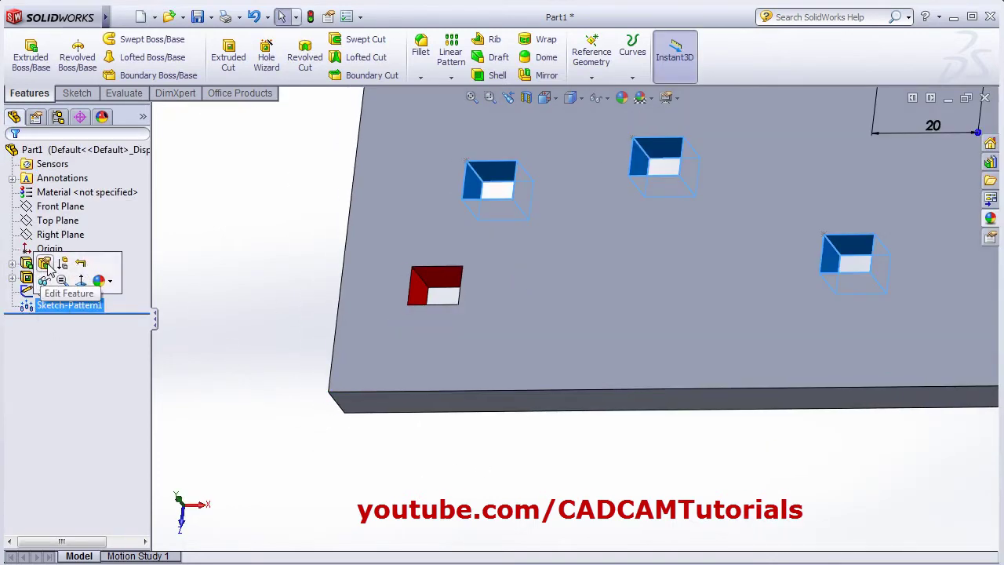
click(45, 265)
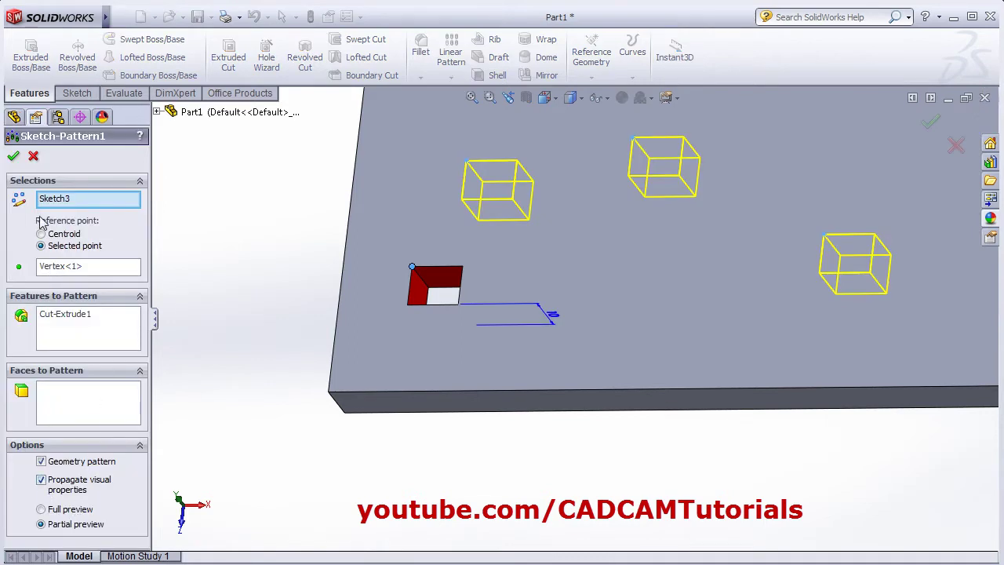
click(14, 156)
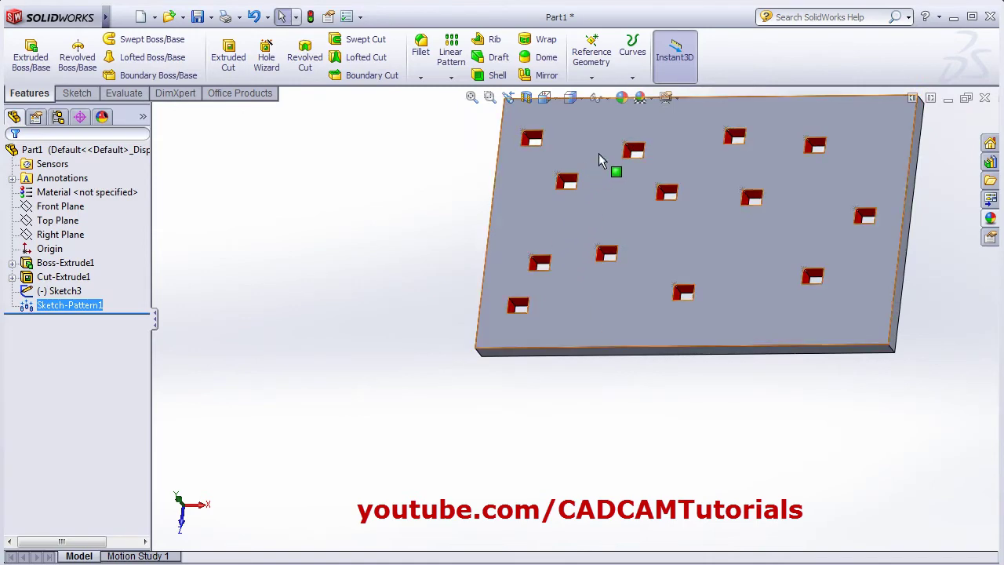
middle_drag(657, 276, 602, 402)
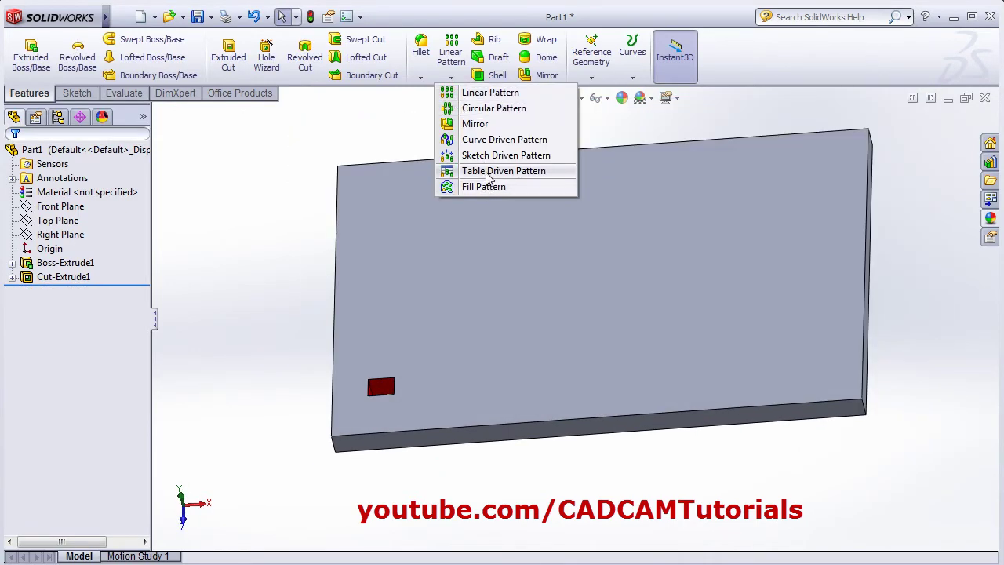
- Start a coordinate system at the plate's lower-left corner vertex, with X along the long lower edge and Y along the adjacent left edge
click(486, 173)
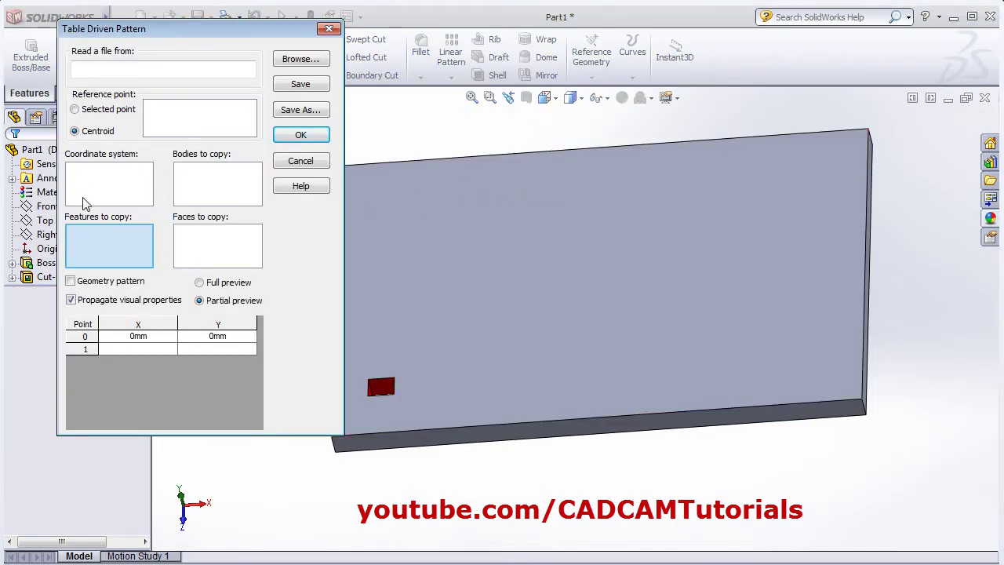
click(328, 28)
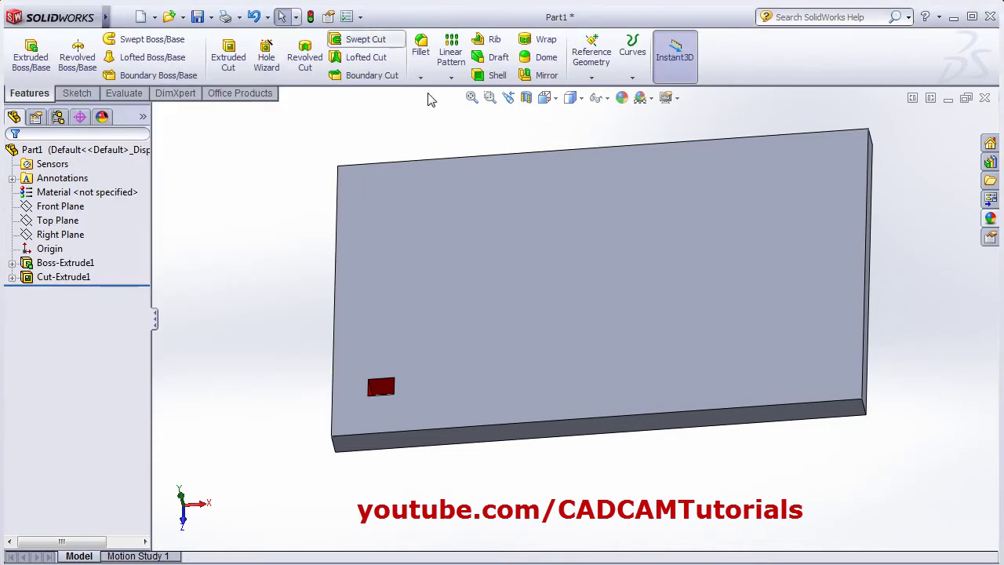
click(592, 78)
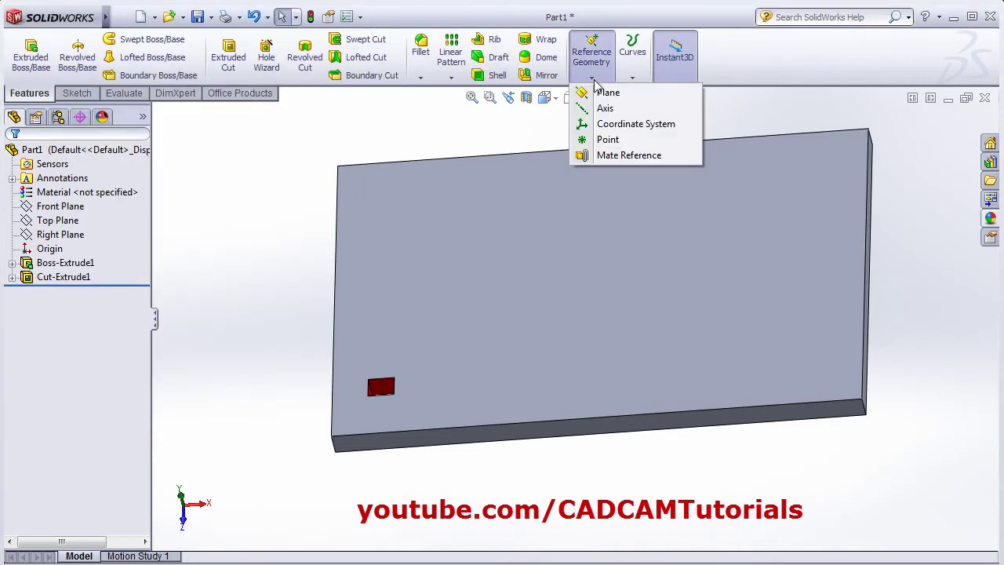
click(620, 125)
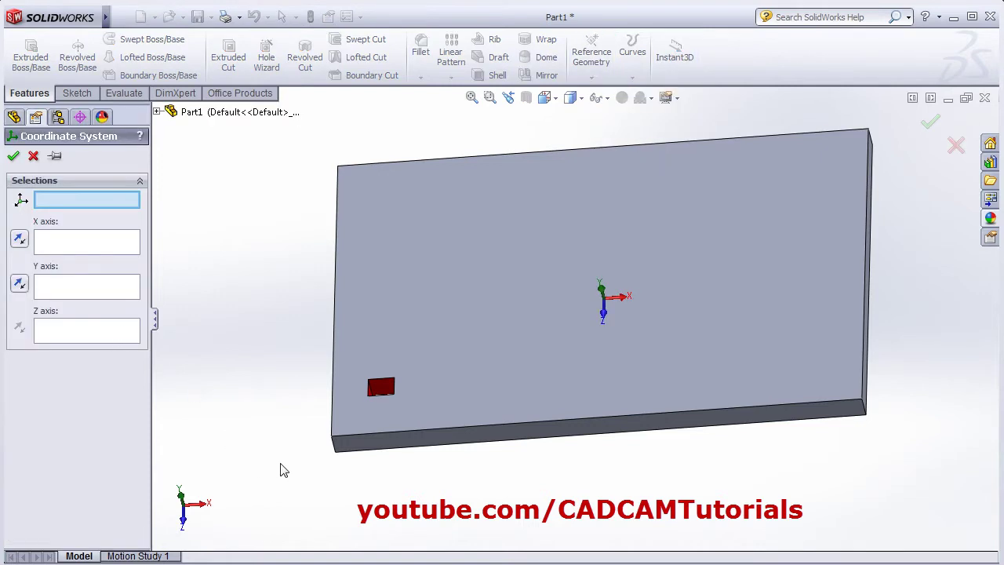
click(332, 437)
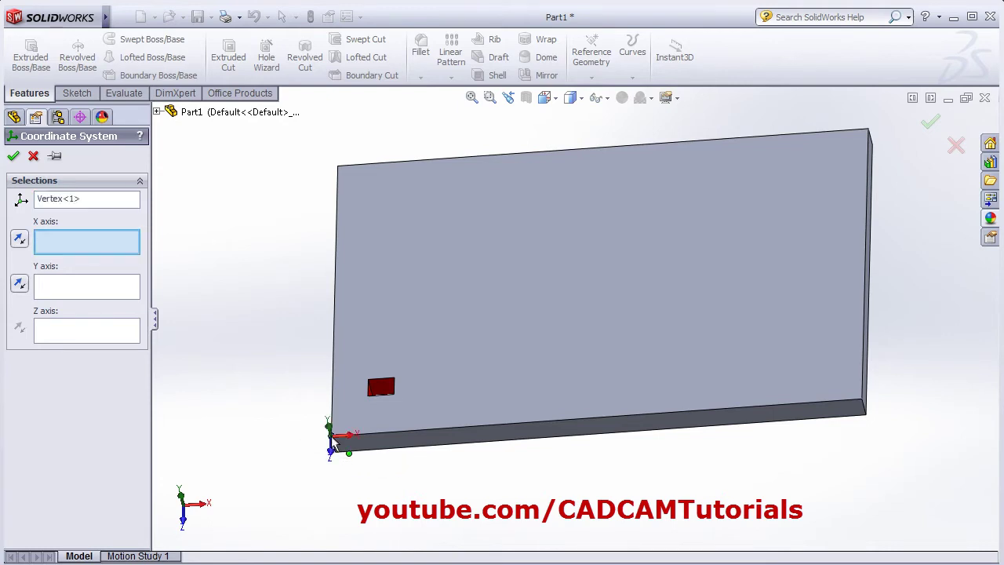
click(386, 440)
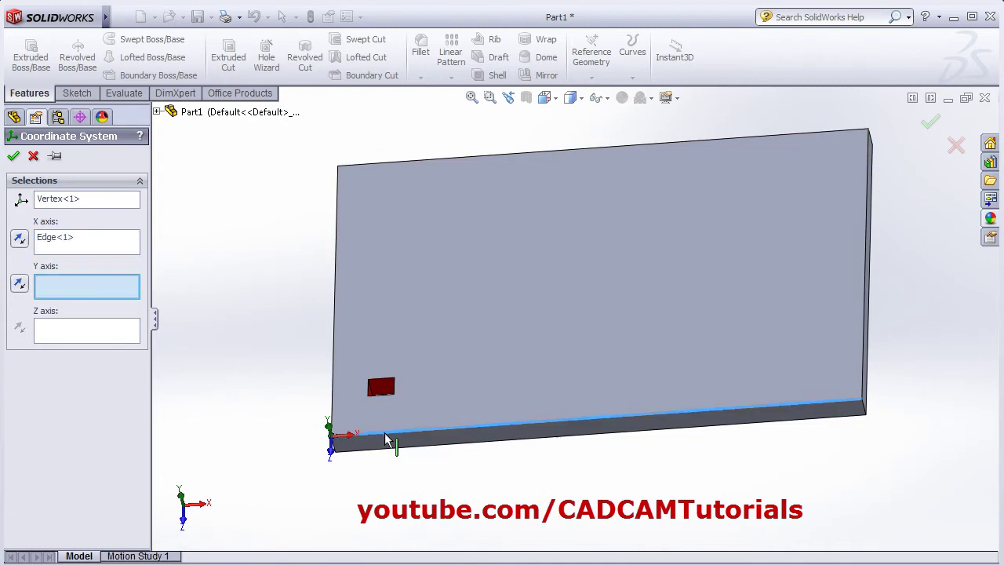
click(336, 370)
- Reverse the coordinate system's Y axis to point along the plate's face and finish it
middle_drag(348, 376, 350, 463)
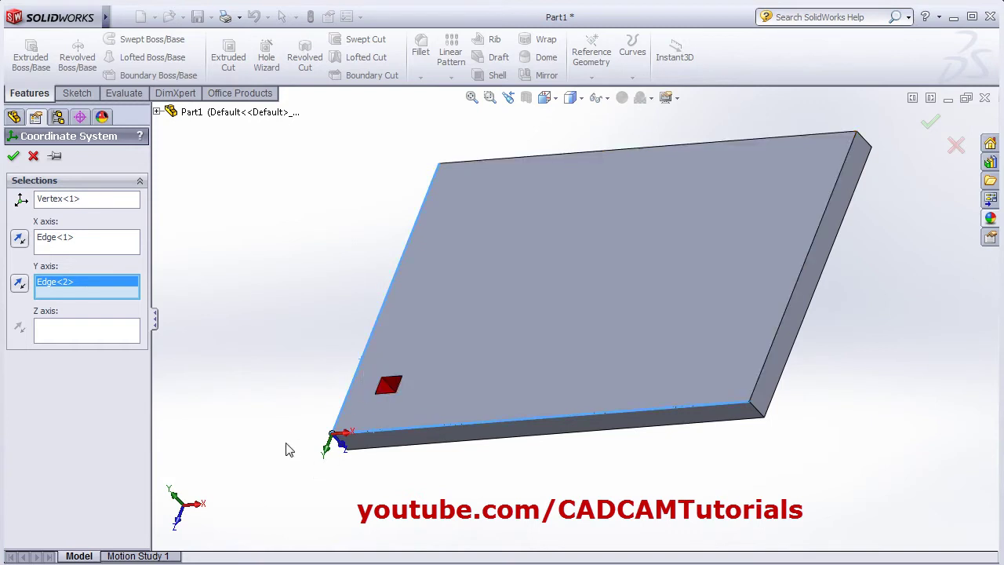
click(21, 286)
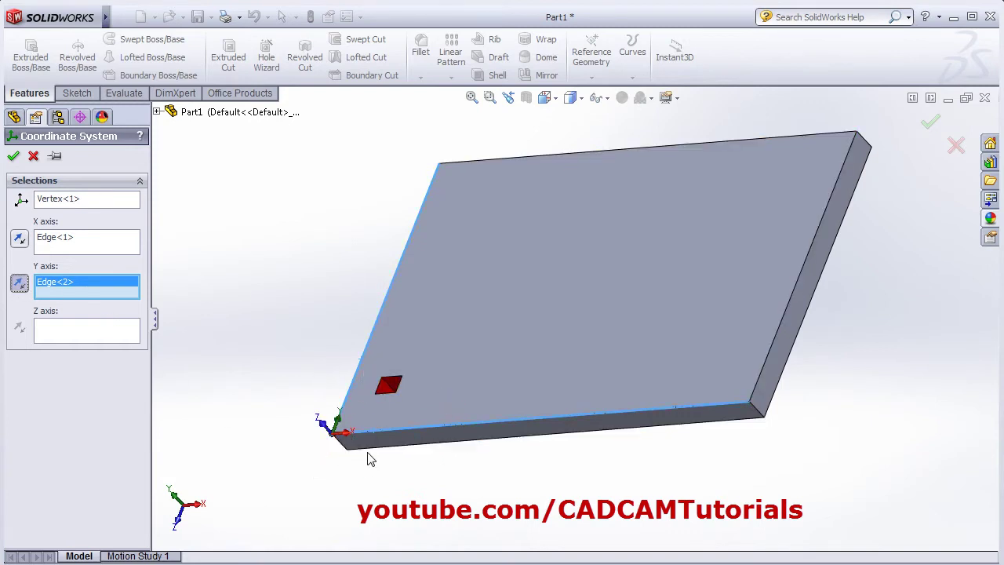
middle_drag(325, 415, 411, 481)
scroll(376, 411, up, 3)
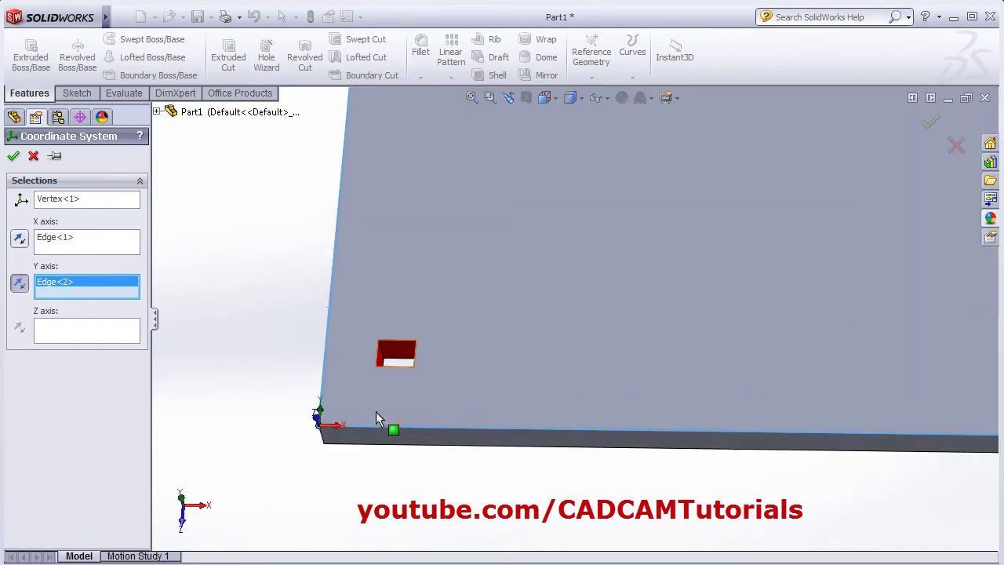
click(14, 155)
click(270, 464)
scroll(426, 354, up, 3)
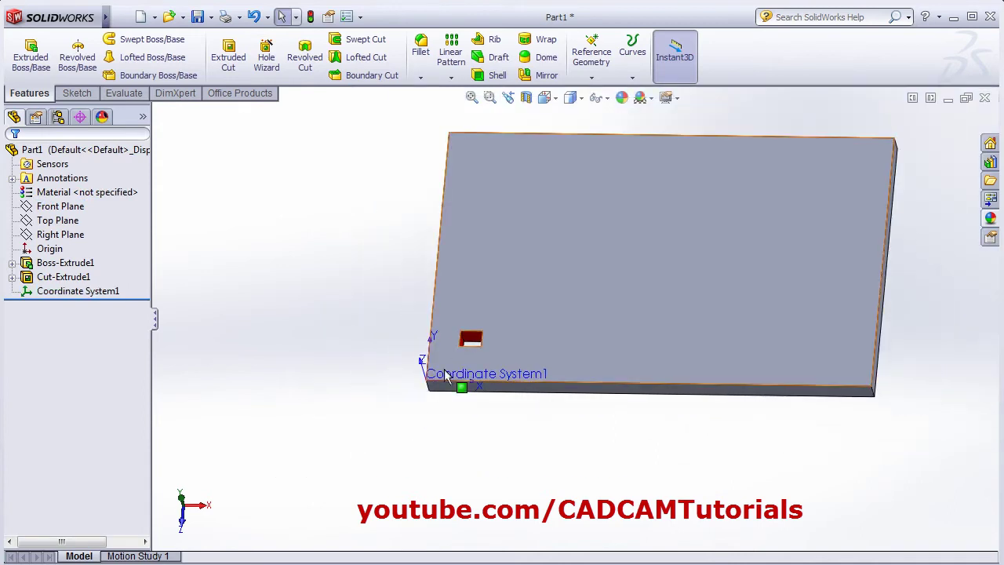
scroll(721, 279, down, 3)
scroll(530, 362, up, 3)
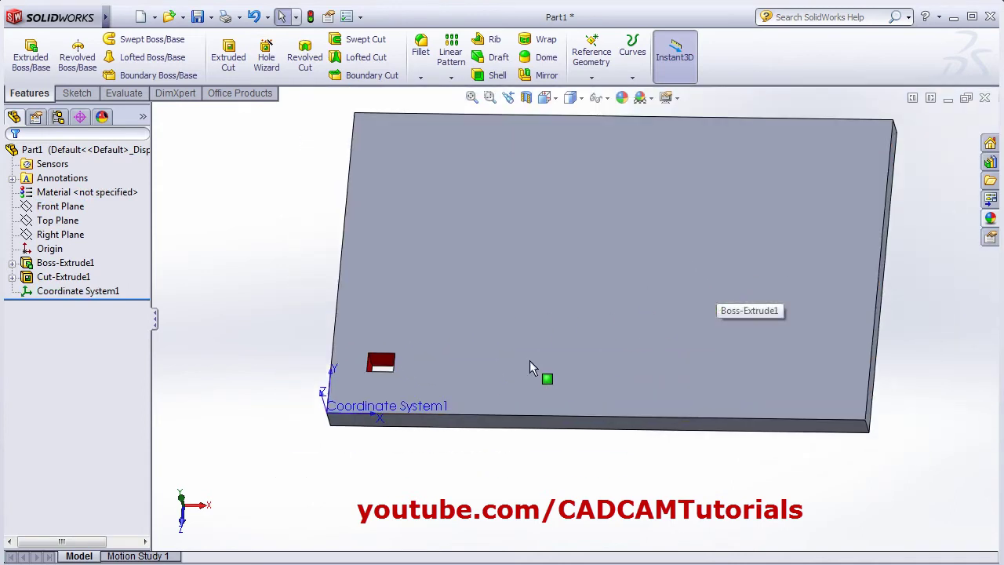
- Start a Table Driven Pattern with the red rectangular cut as the feature to copy and the corner coordinate system as reference
click(451, 77)
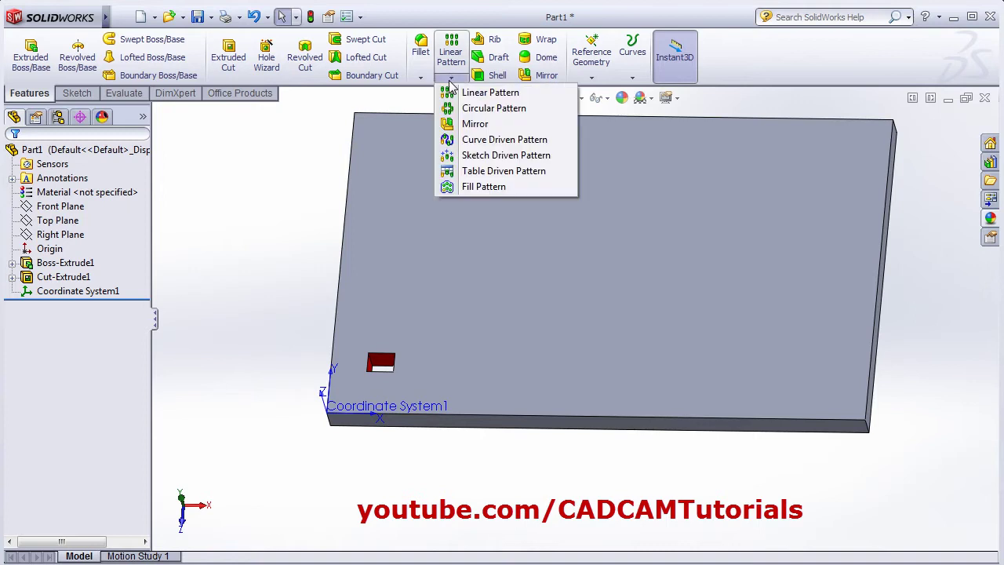
click(506, 175)
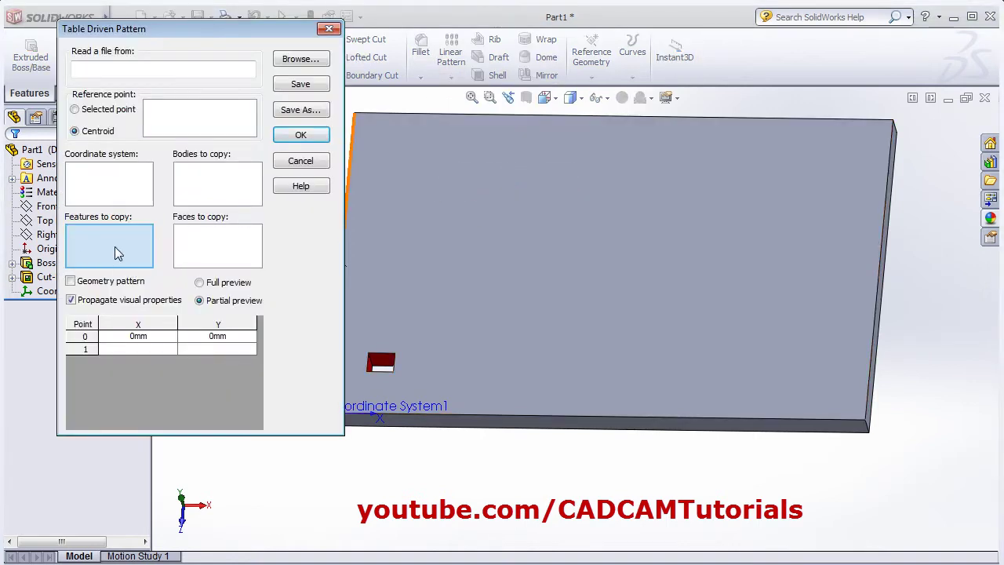
click(384, 364)
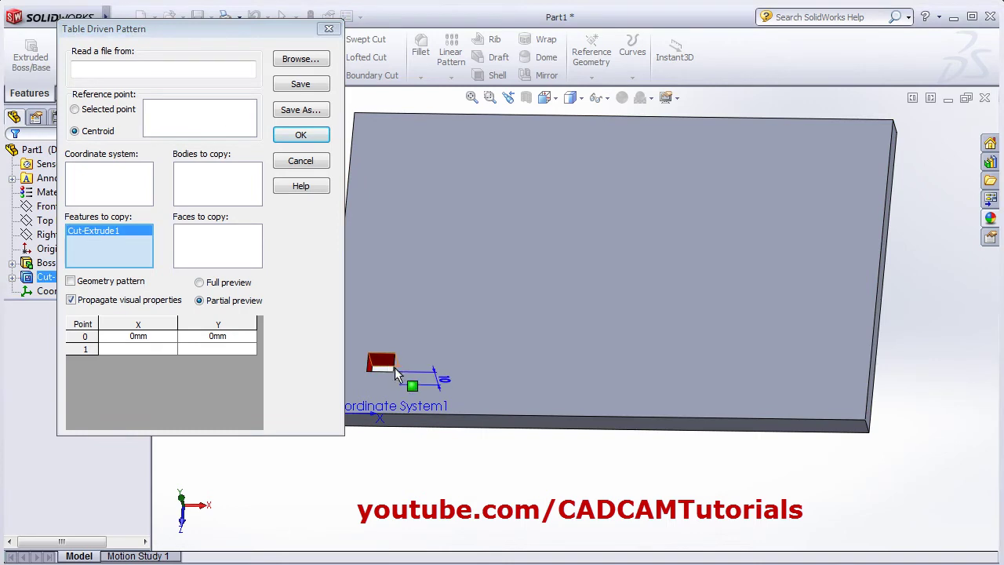
click(108, 186)
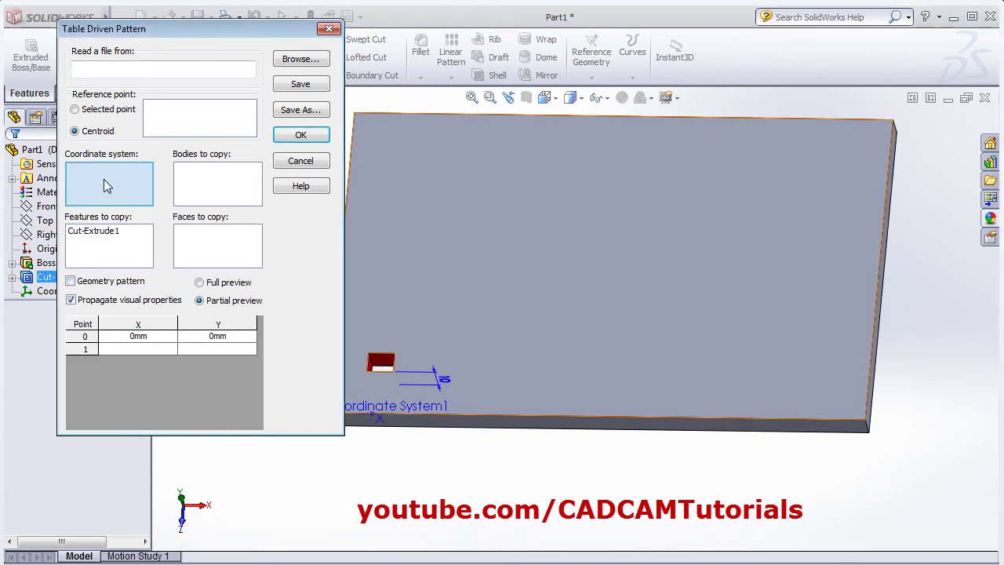
scroll(438, 380, up, 3)
click(428, 369)
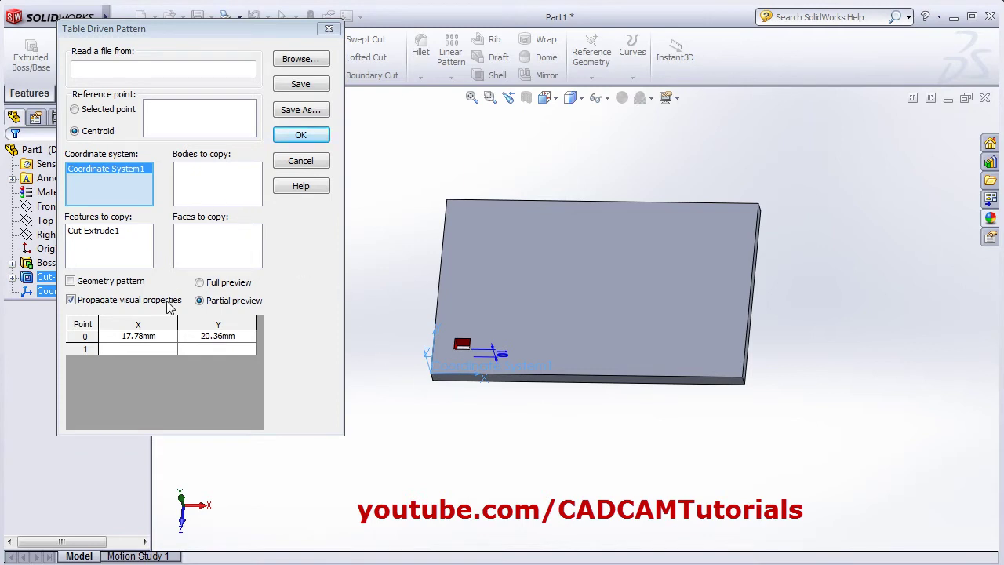
- Set point 1 of the pattern table to X 50 mm and Y 50 mm
click(137, 348)
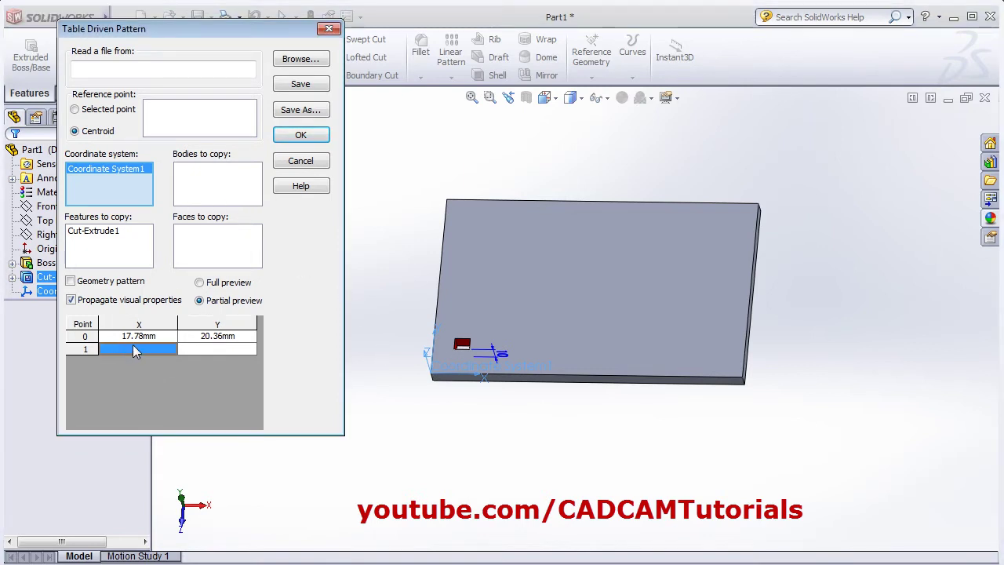
click(136, 348)
text(50)
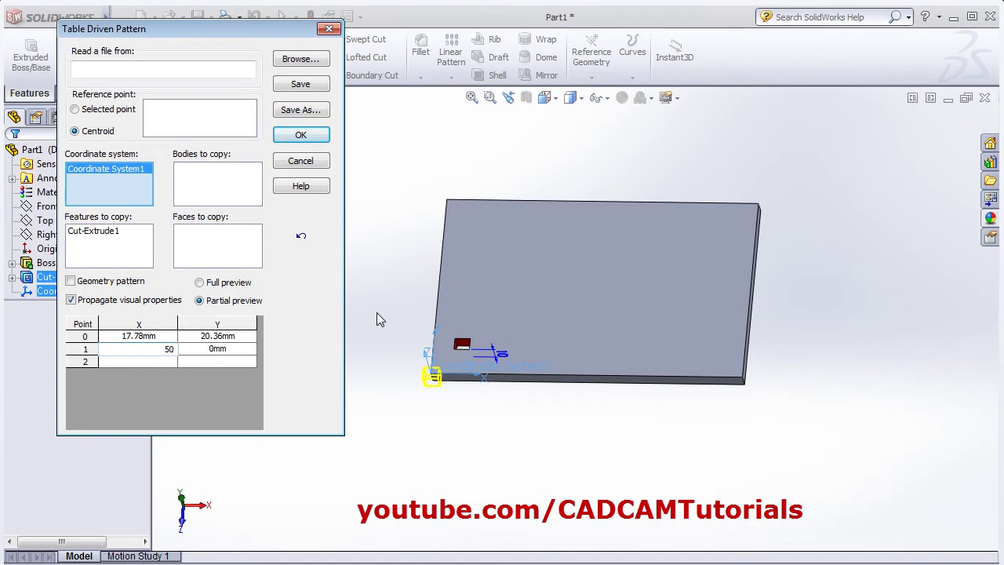
click(235, 355)
click(230, 354)
text(50)
click(251, 357)
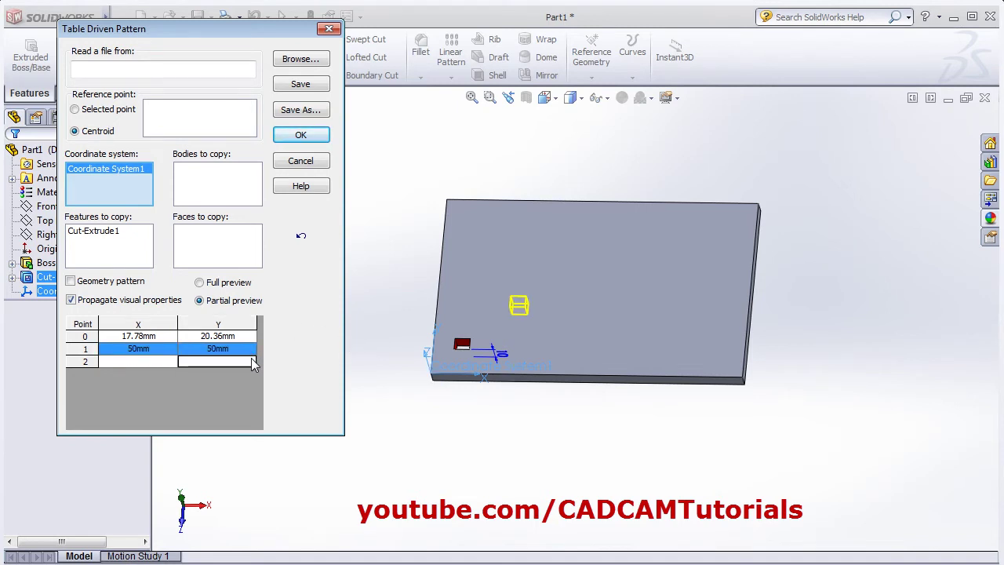
- Add point 2 to the pattern table at X 100 mm and Y 50 mm
click(139, 363)
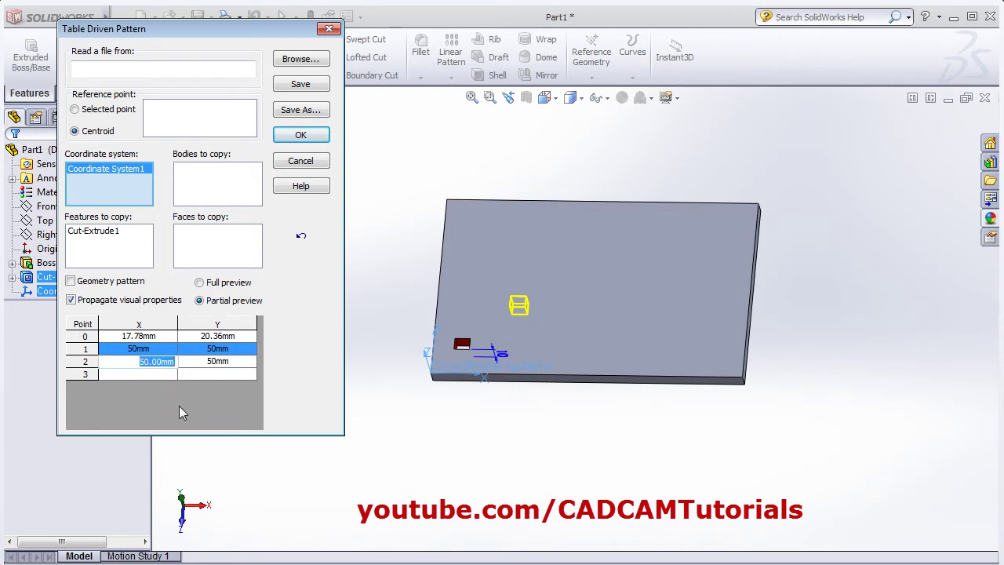
text(100)
key(Return)
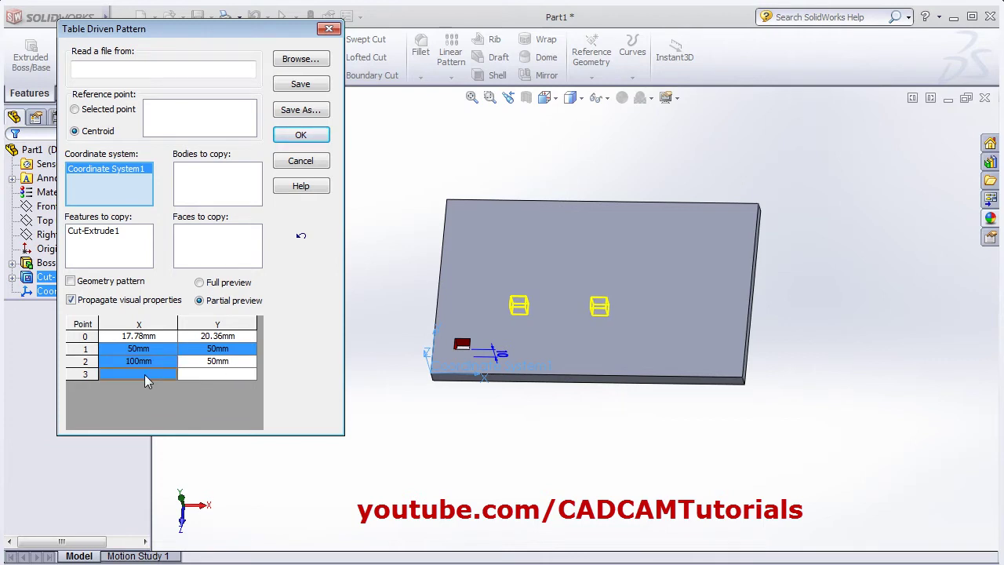
- Add point 3 to the pattern table at X 150 mm and Y 100 mm
click(144, 374)
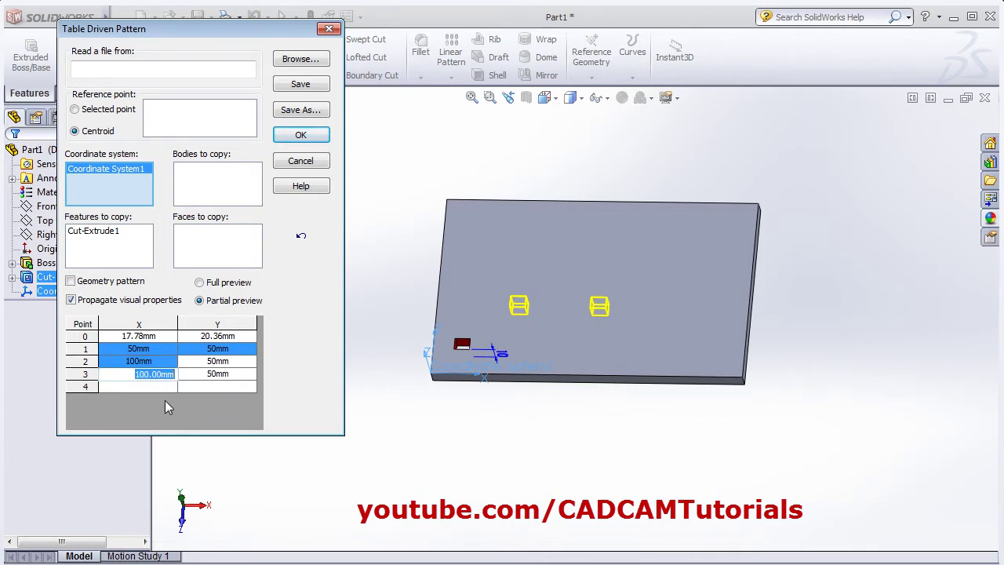
text(150)
key(Return)
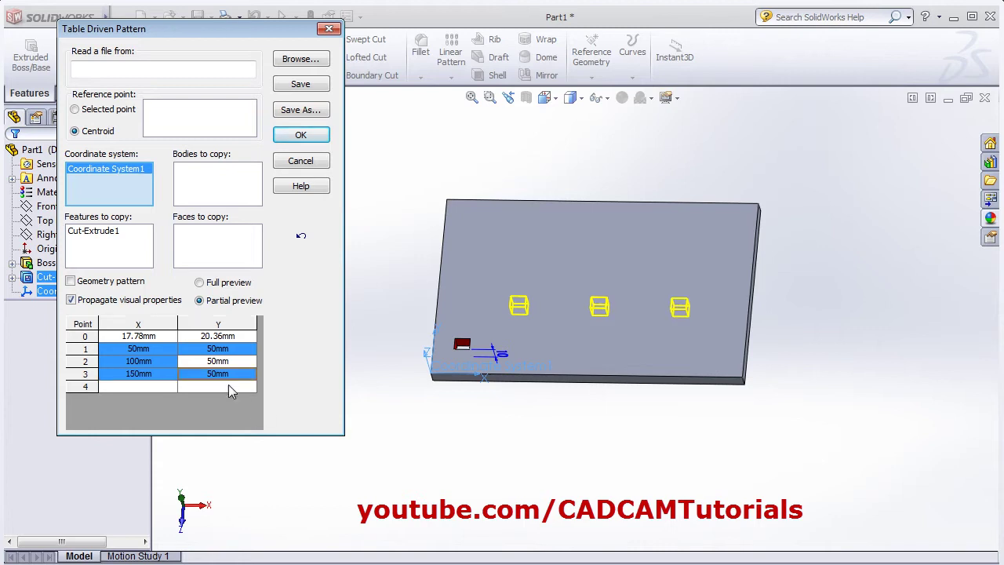
click(222, 375)
text(1)
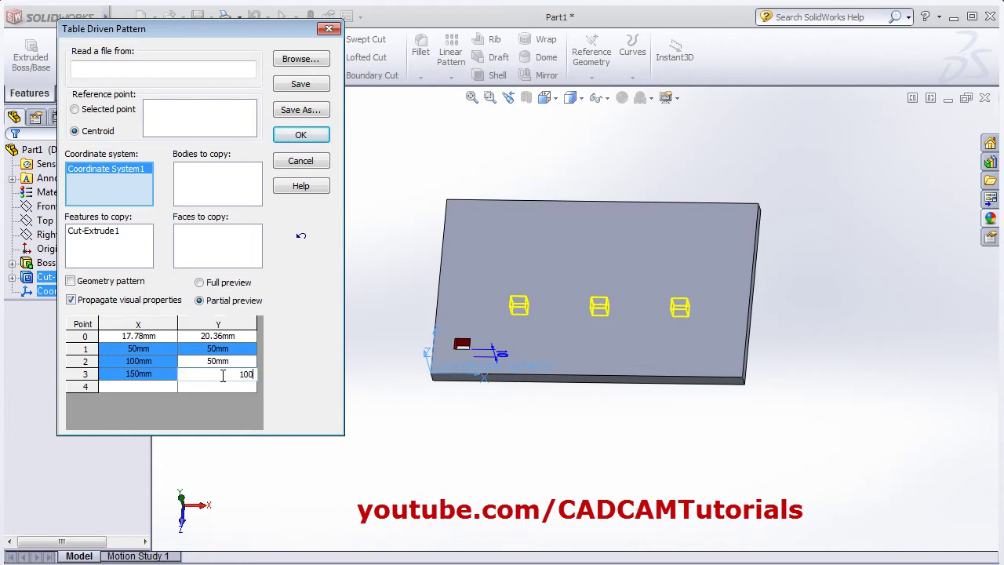
text(00)
key(Return)
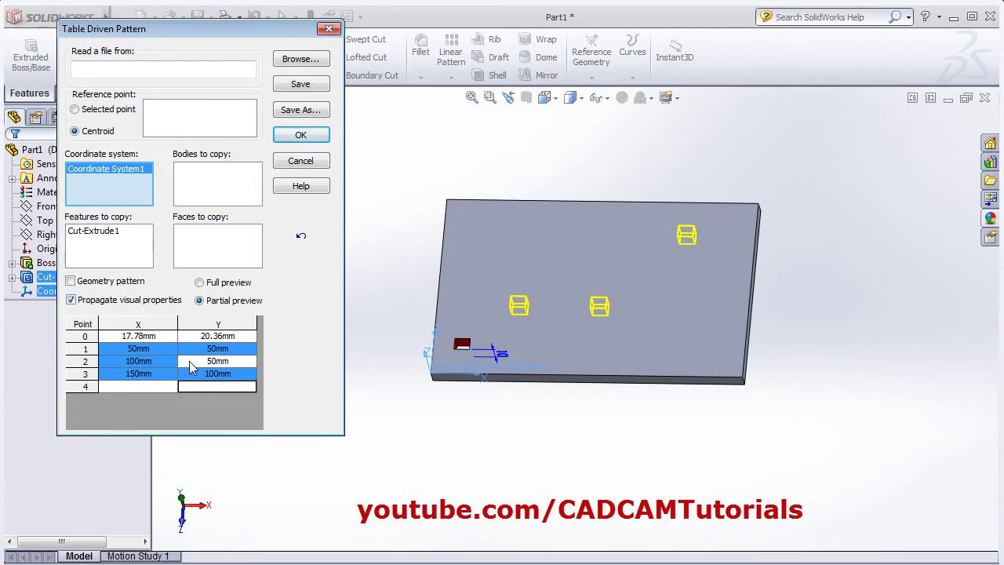
- Switch the pattern's reference point to a selected point and pick the rectangular cut's lower-left corner vertex
scroll(445, 341, down, 3)
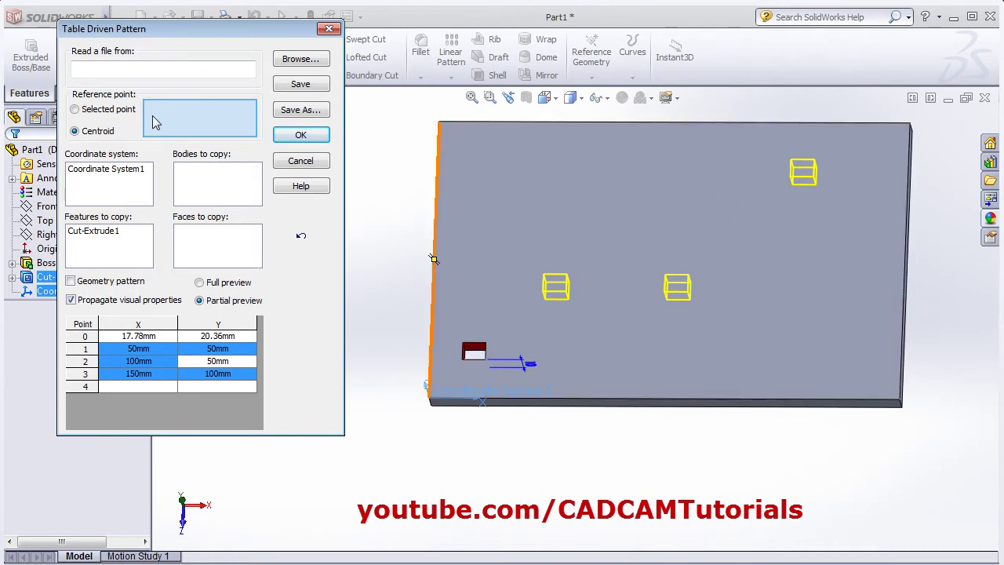
click(75, 109)
scroll(459, 383, down, 2)
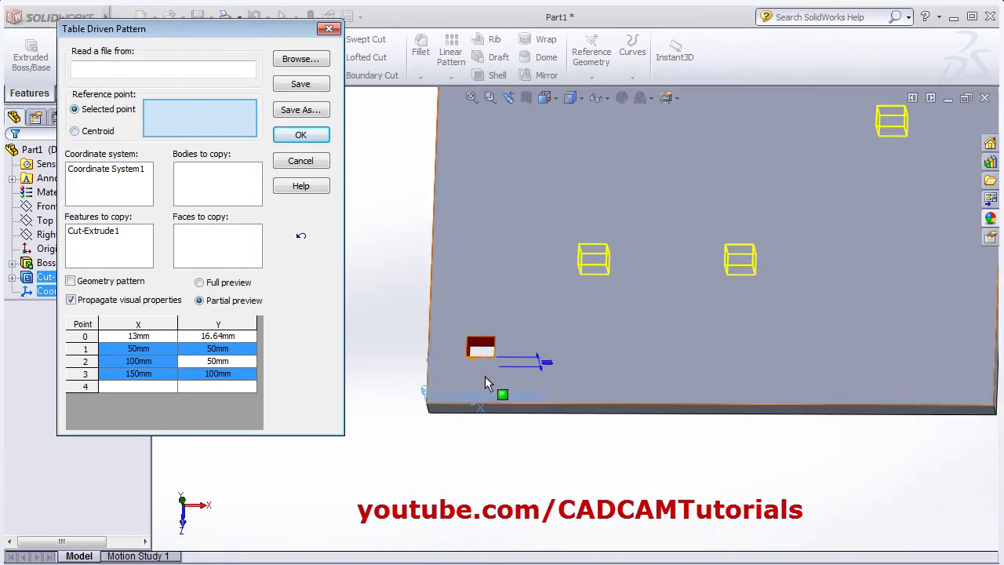
click(467, 358)
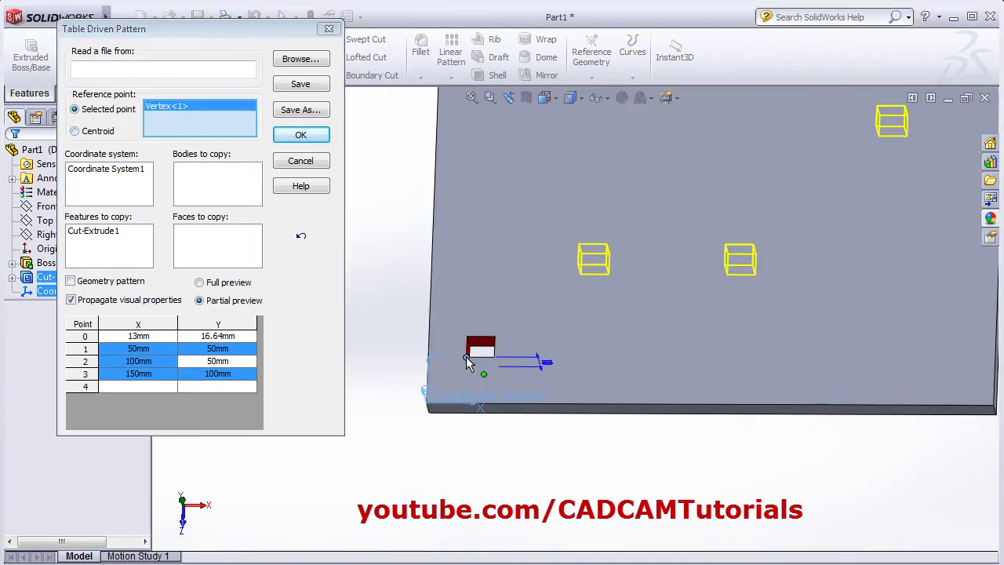
scroll(542, 316, down, 2)
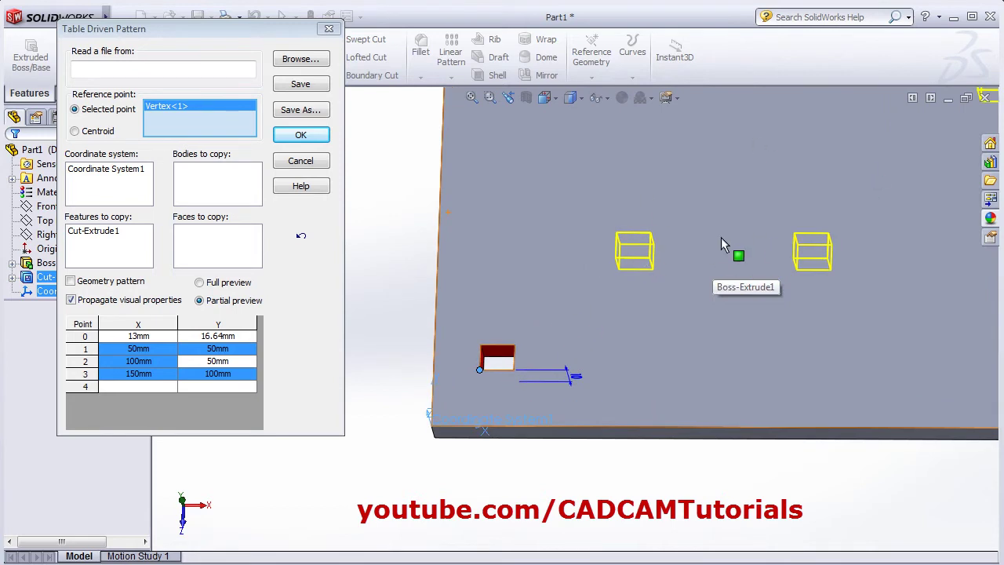
scroll(614, 289, up, 2)
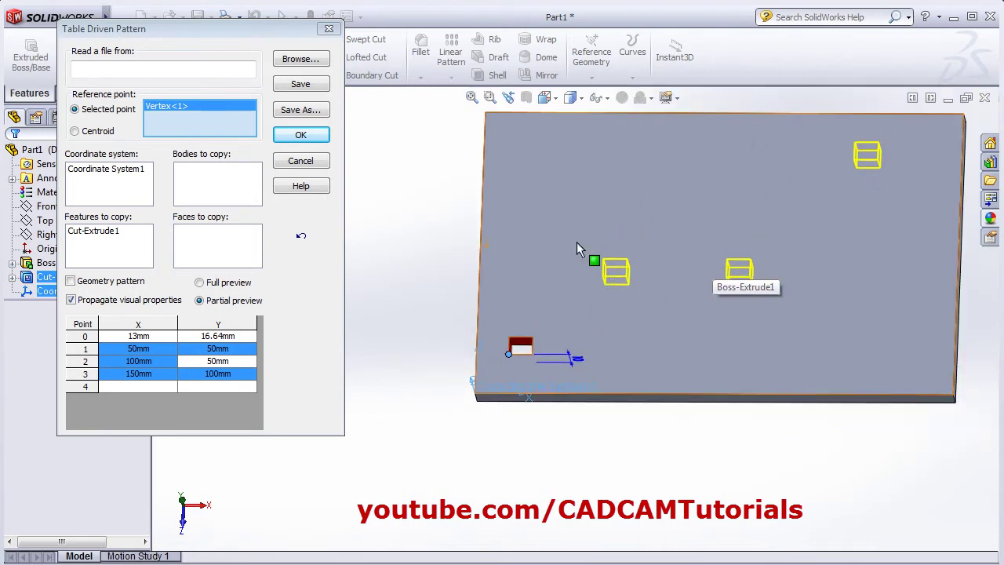
- Clear the chosen reference vertex and use the rectangular cut's upper-right corner vertex instead
right_click(182, 110)
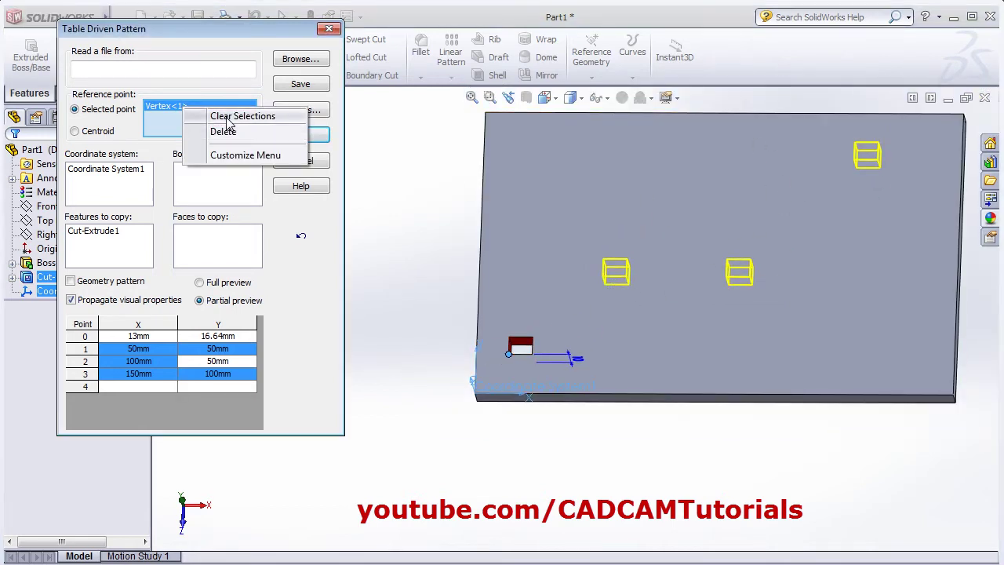
click(226, 117)
click(532, 338)
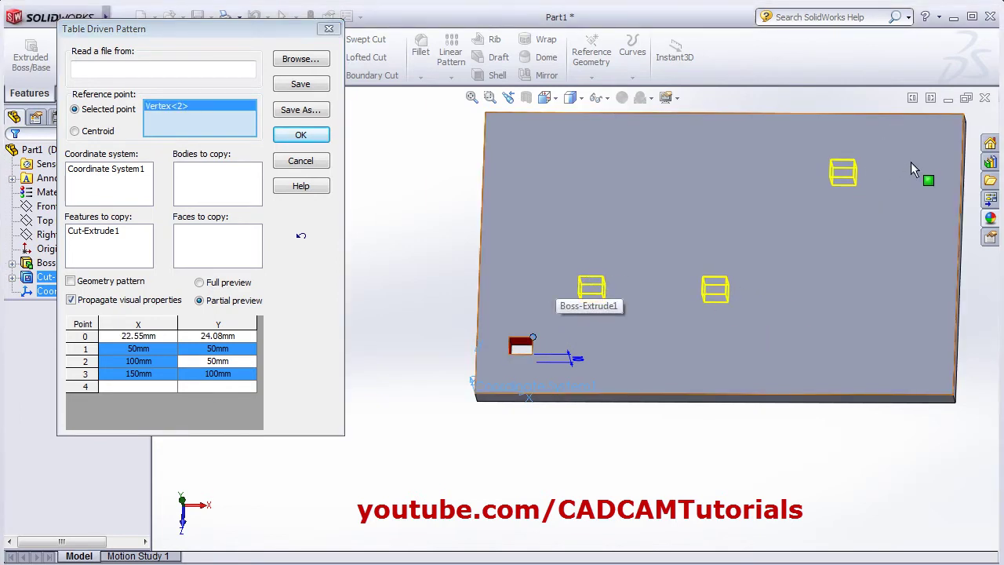
scroll(911, 164, down, 2)
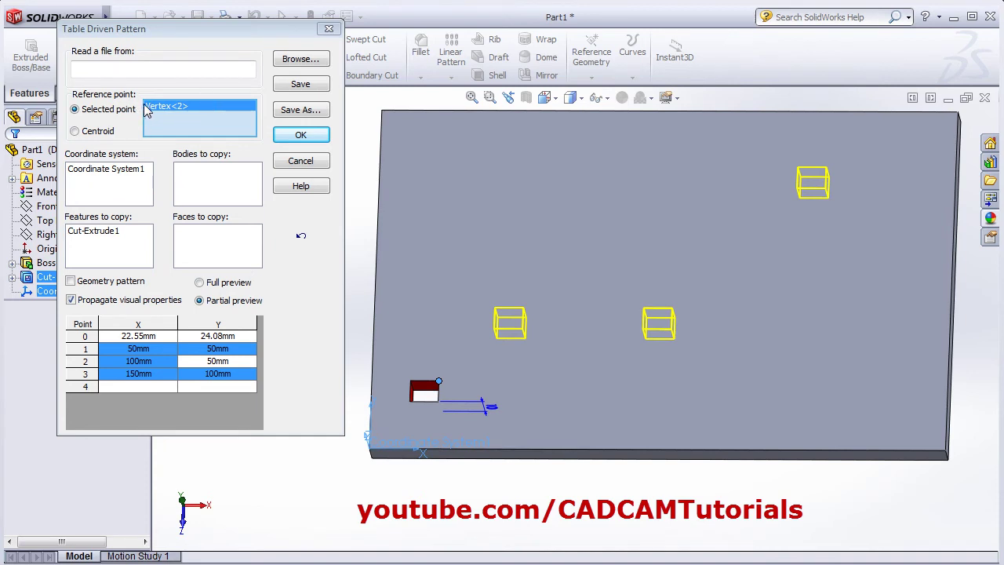
- In Notepad, write the coordinate lines 100,50; 50,50; 150,100; and 150,150, save them as the text file "table driven" in Documents, and close it
click(100, 72)
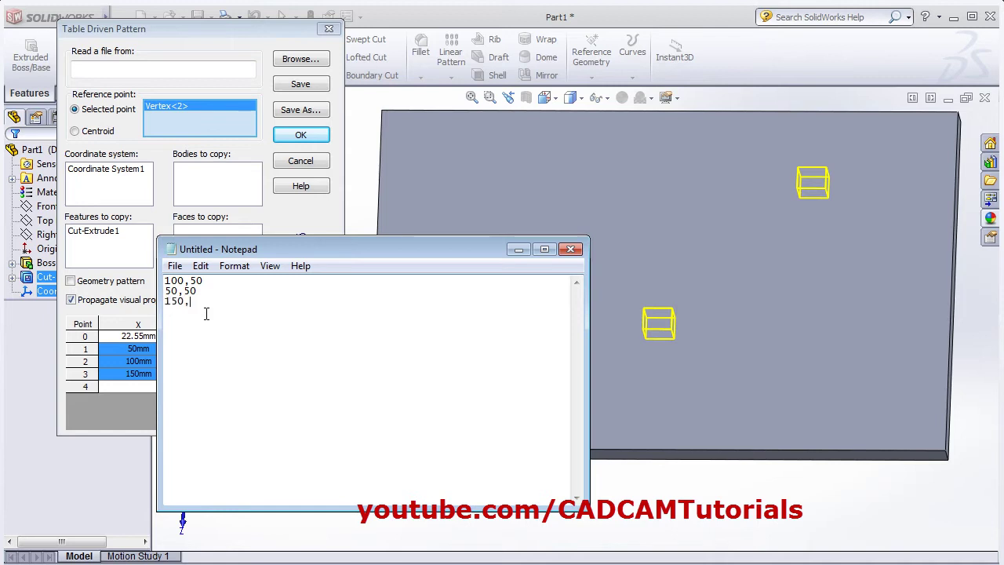
text(150,15)
click(175, 266)
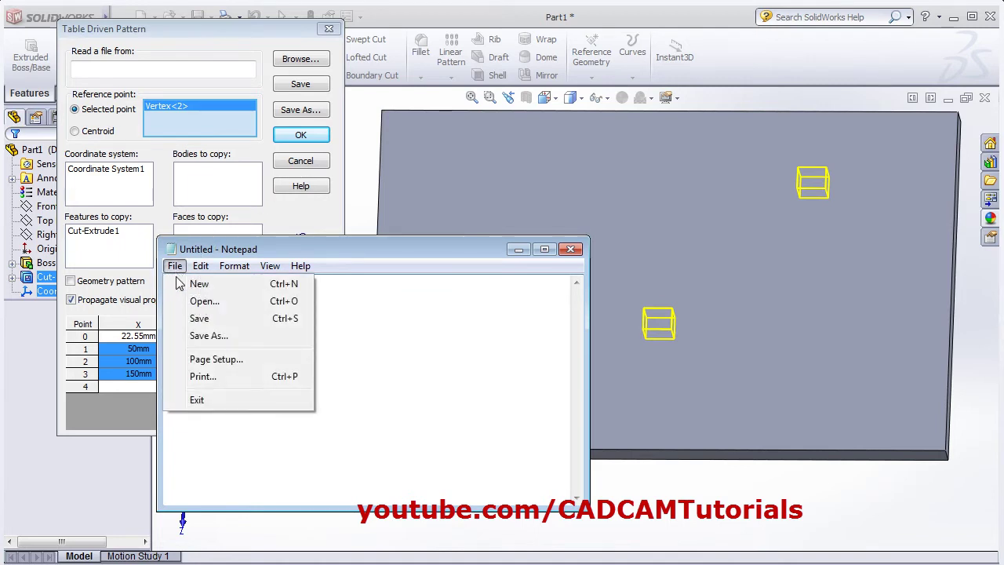
click(197, 317)
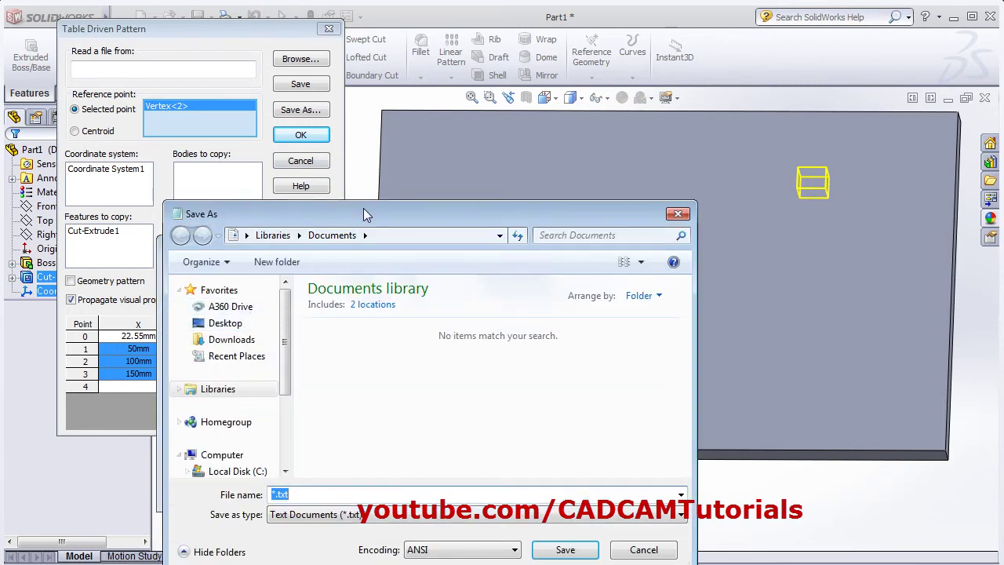
drag(363, 208, 354, 175)
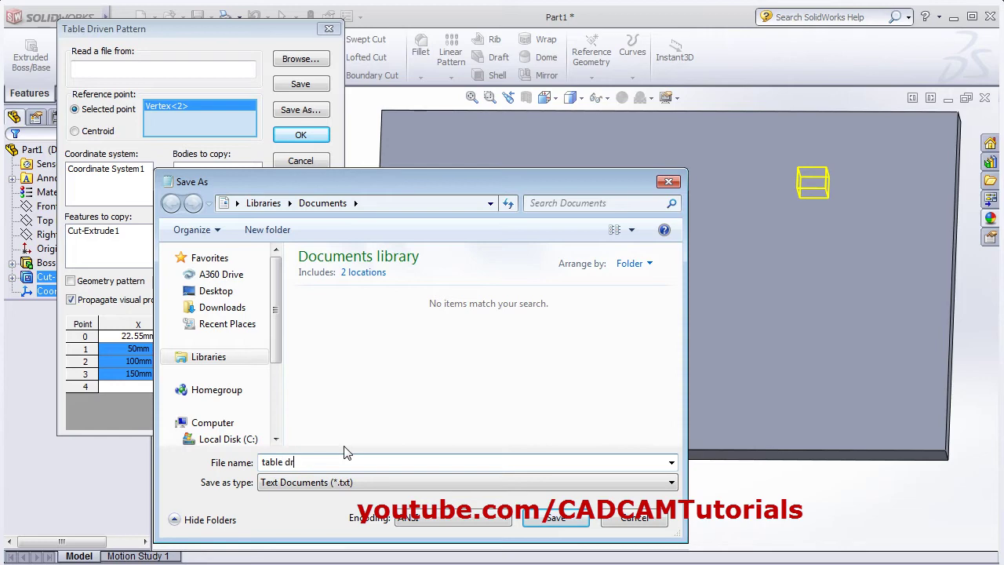
click(556, 517)
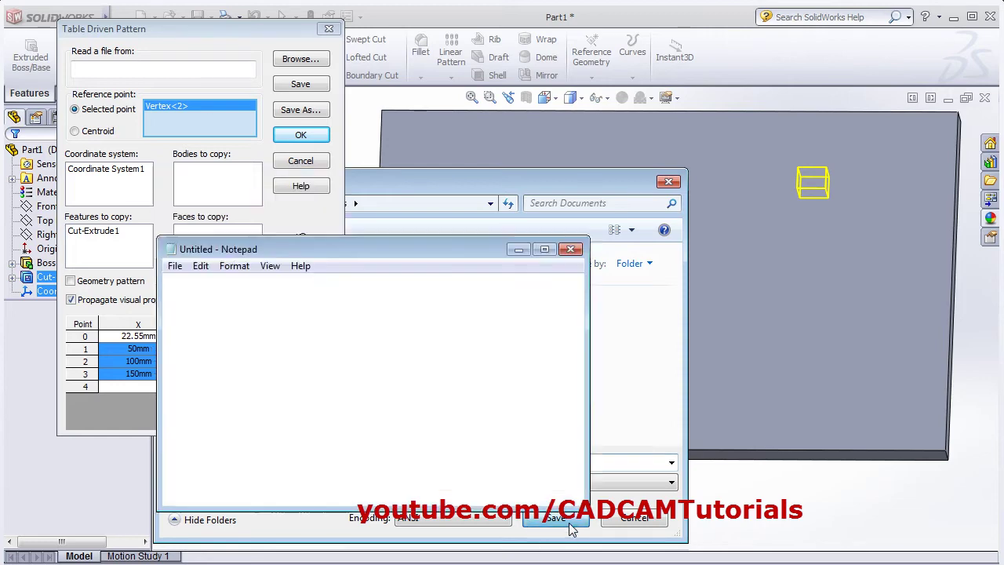
click(571, 249)
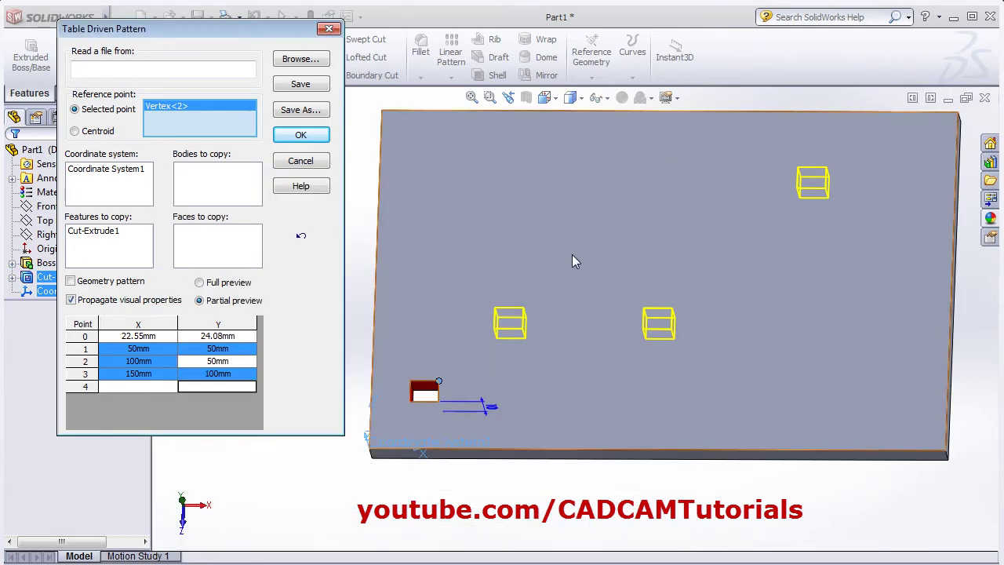
- Load the text file "table driven" into the pattern table in SolidWorks, with the file type set to Text Files (*.txt)
click(300, 62)
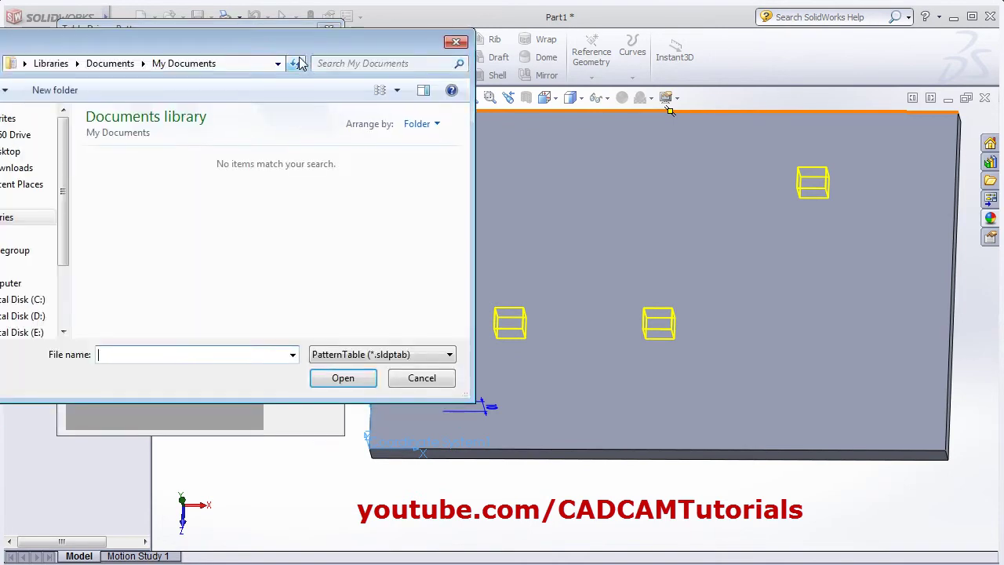
drag(167, 43, 414, 59)
click(632, 372)
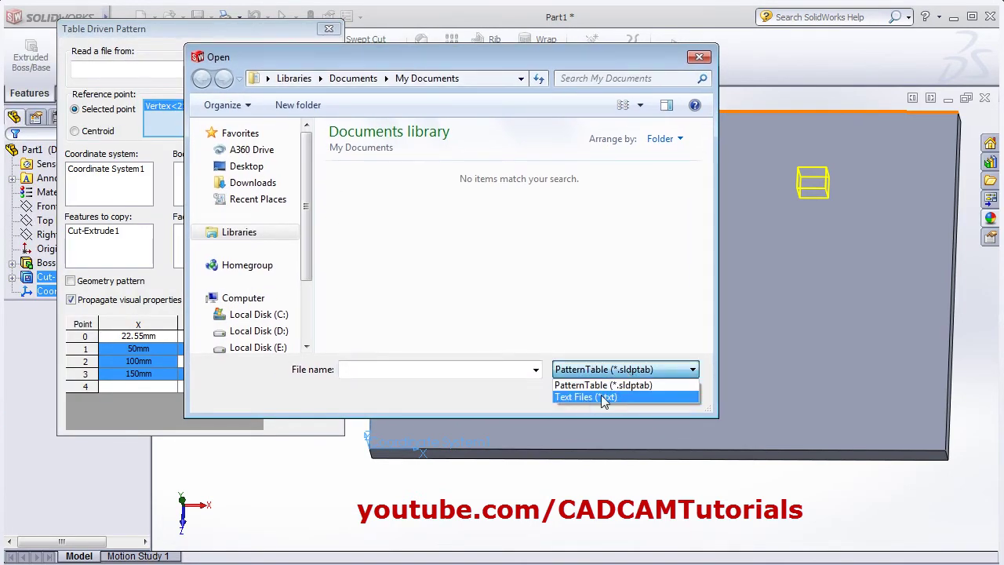
click(604, 398)
click(363, 174)
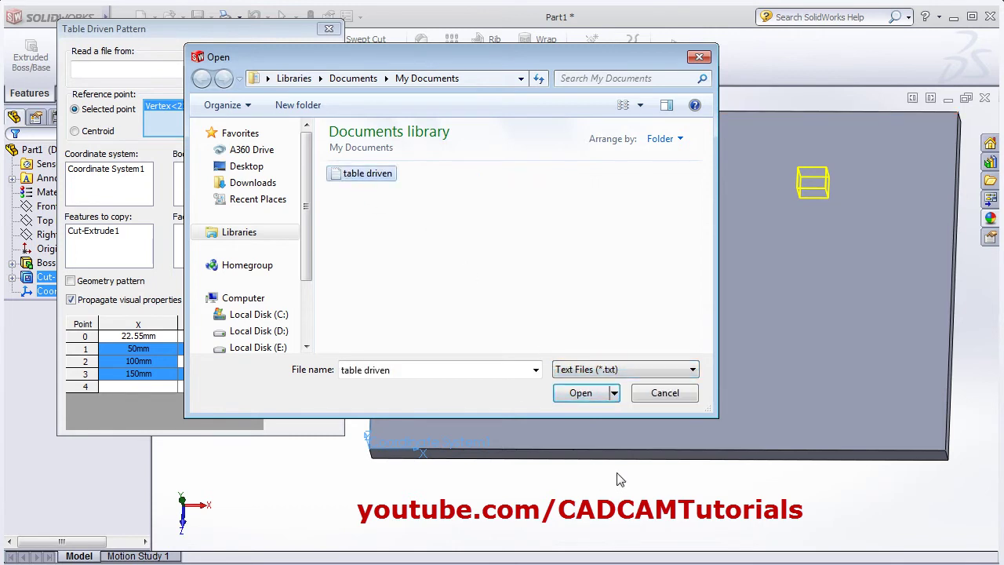
click(586, 392)
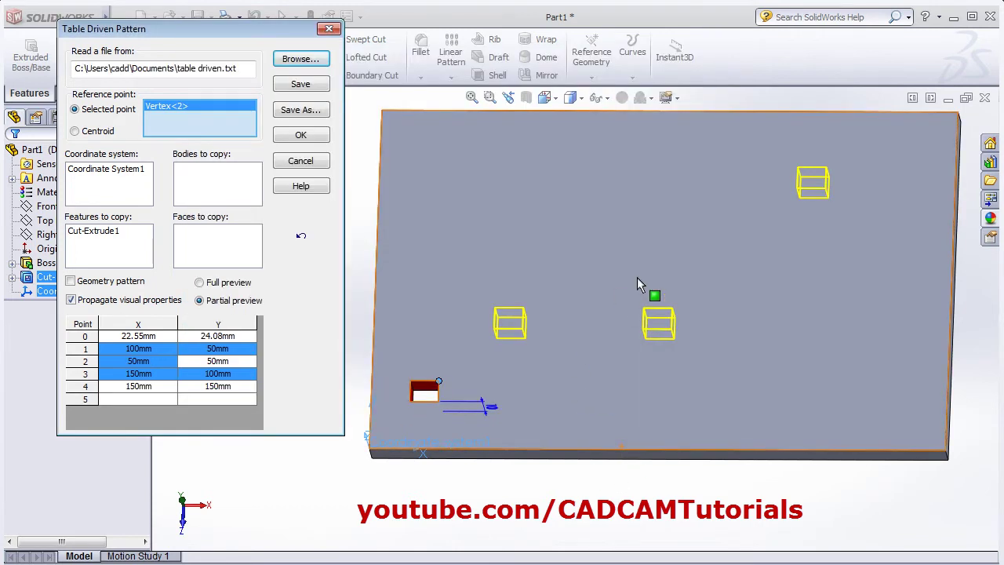
- Check the preview of the imported points on the plate and finish the table driven pattern
scroll(523, 392, up, 3)
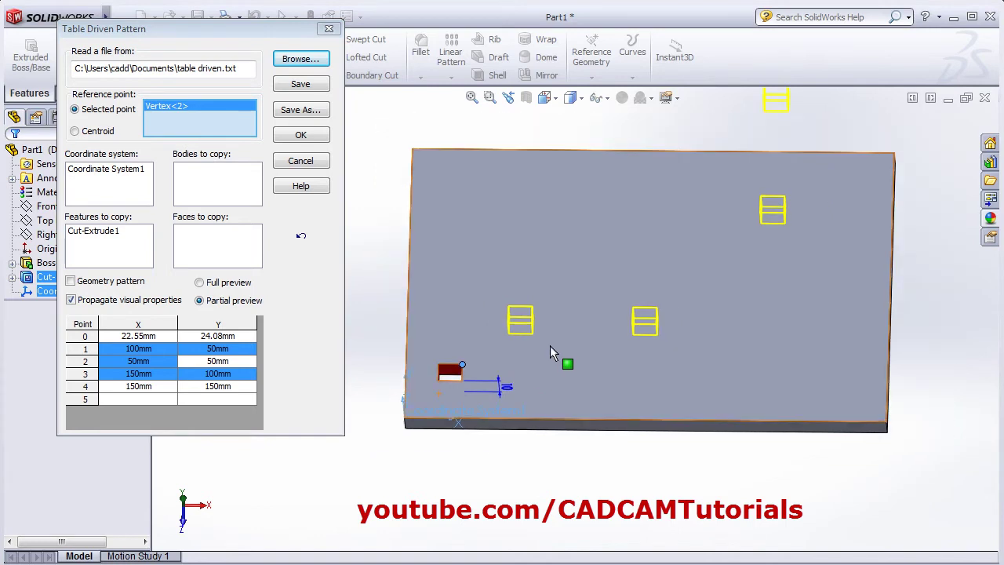
scroll(659, 282, up, 2)
scroll(722, 131, down, 1)
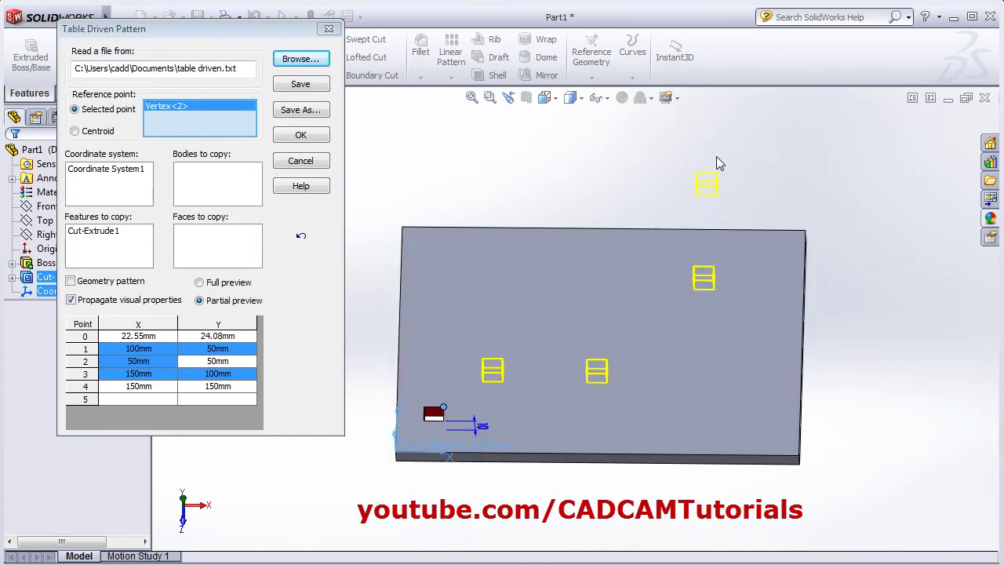
middle_drag(637, 330, 644, 325)
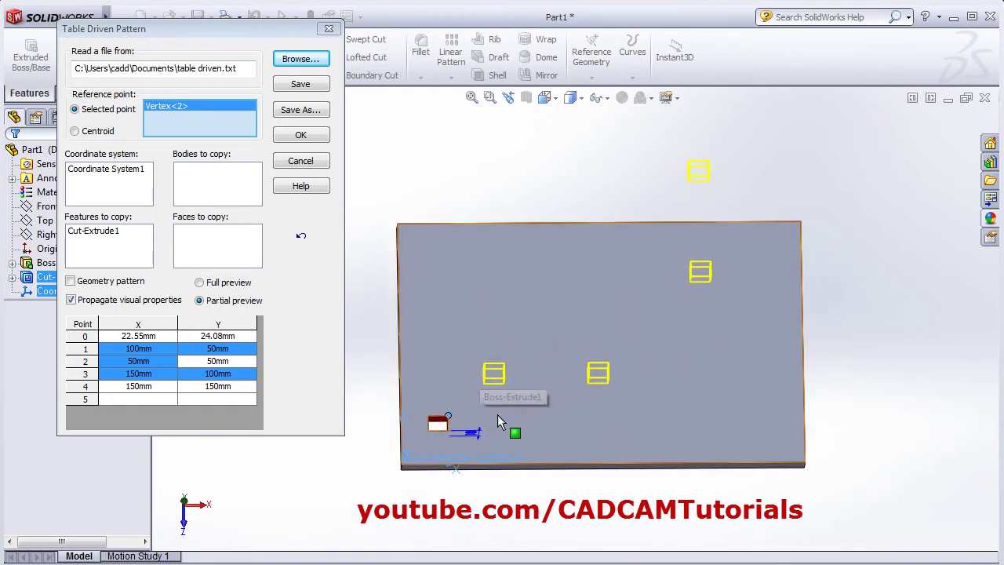
click(301, 135)
- Delete the leftover Sketch2 of the rectangular cut from the part
click(451, 76)
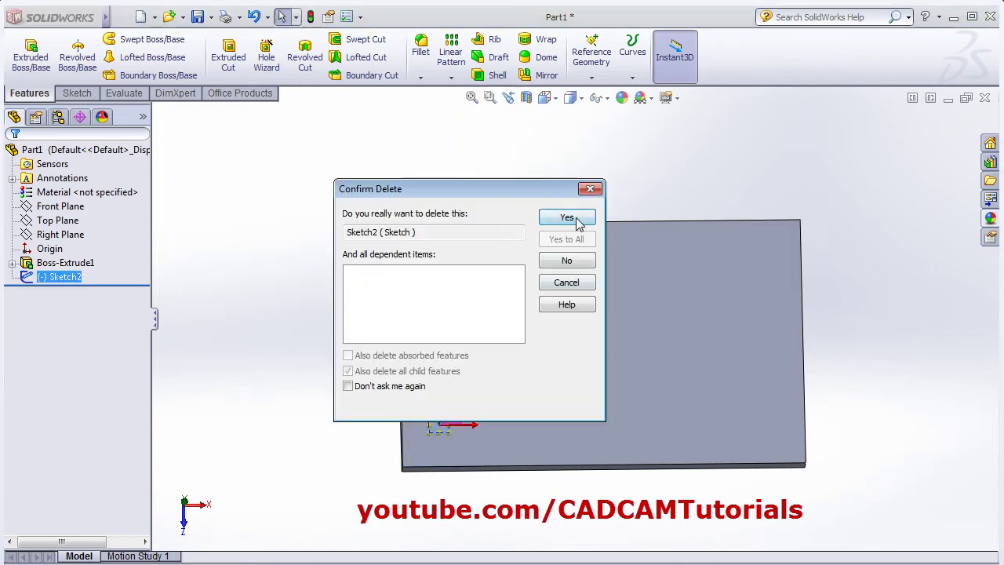
click(576, 214)
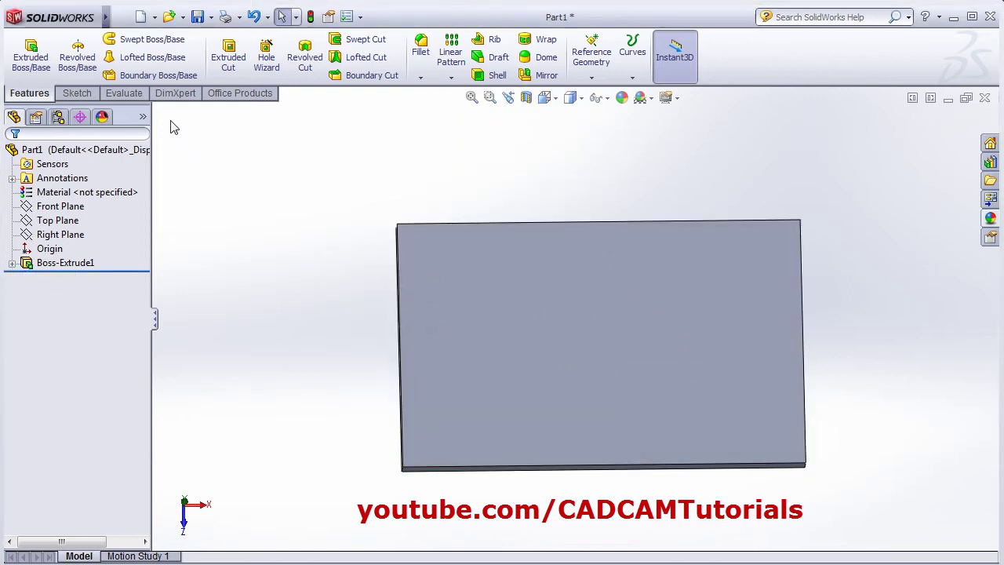
- Cut a circular hole of about 3.7 mm radius into the plate's large face, centred on the origin
click(227, 59)
click(578, 383)
click(126, 39)
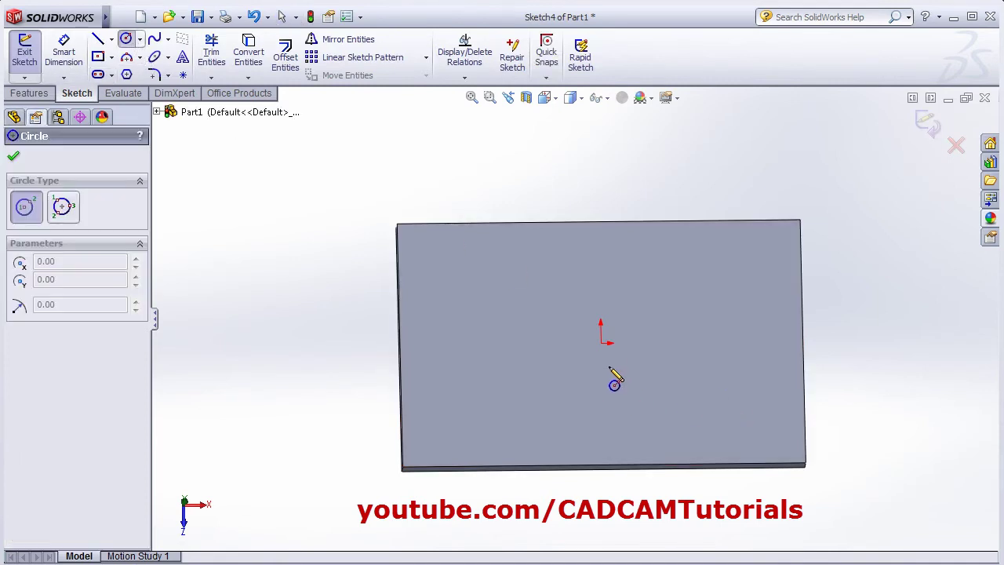
click(601, 342)
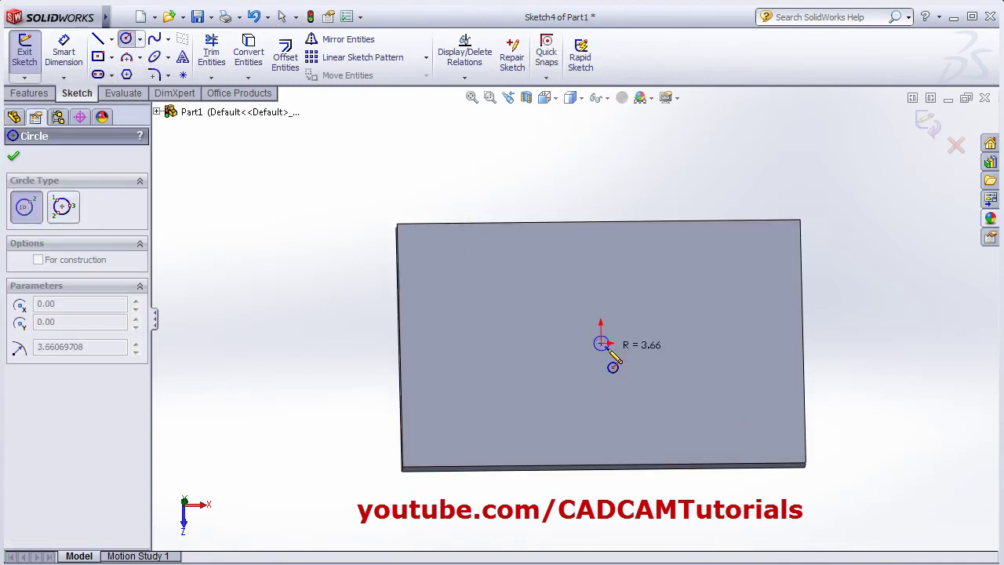
click(607, 350)
click(13, 156)
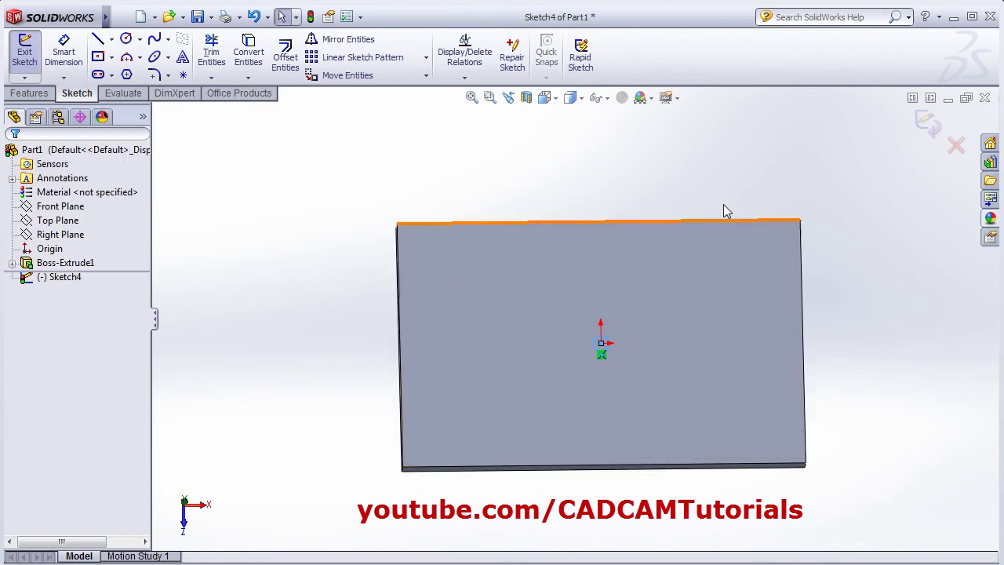
click(13, 156)
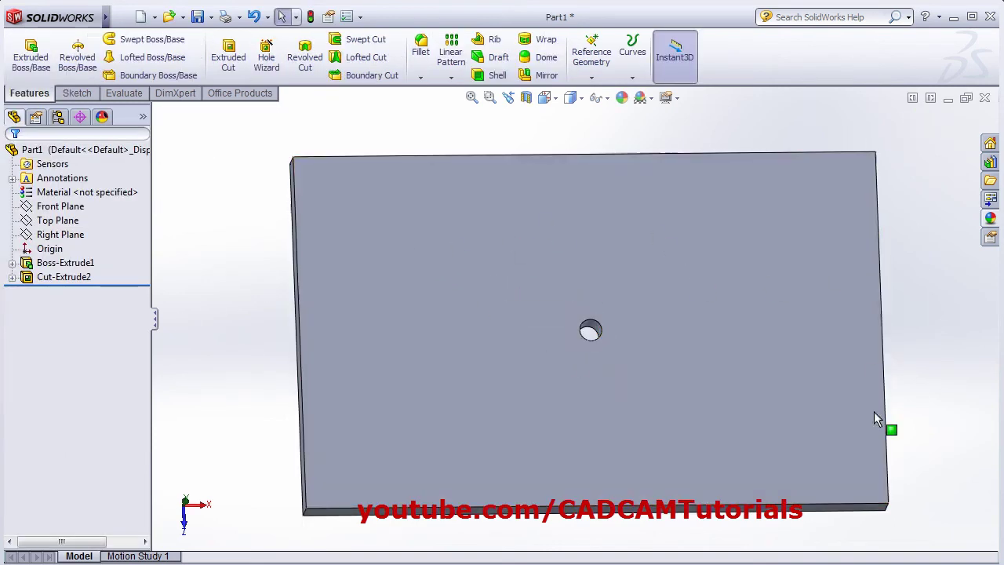
- Start a new sketch on the plate's large face and view it face-on
click(79, 95)
click(24, 53)
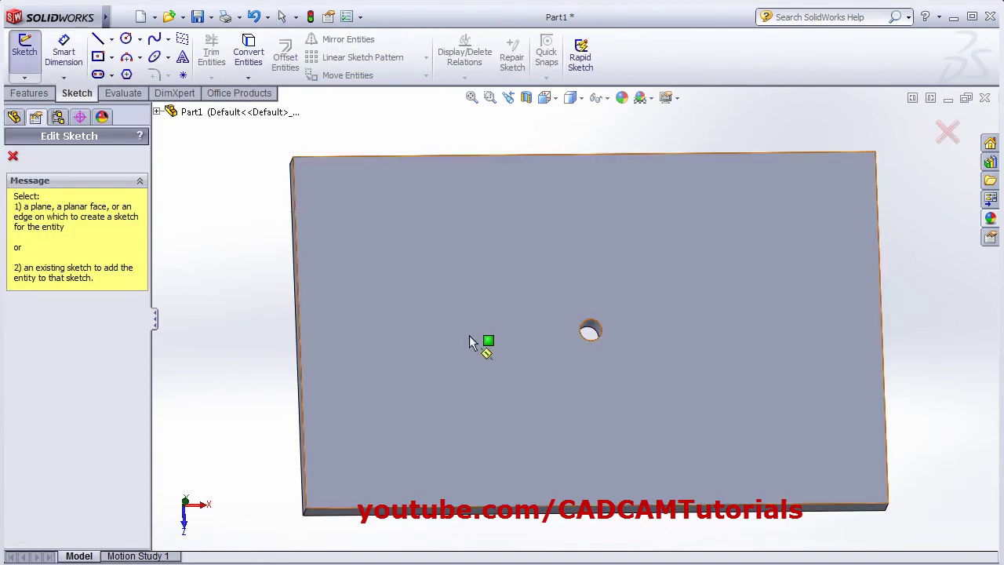
click(471, 342)
click(549, 98)
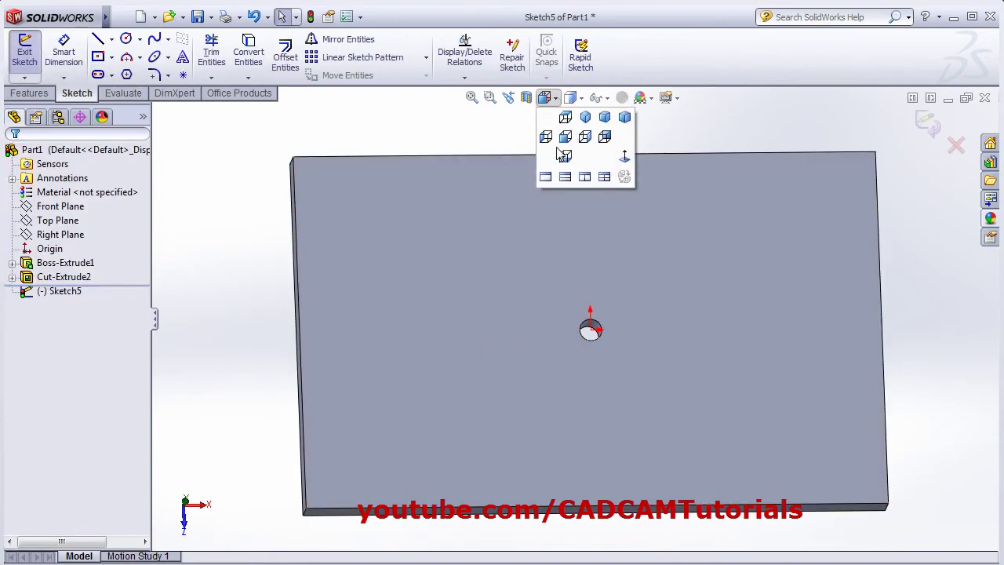
click(624, 141)
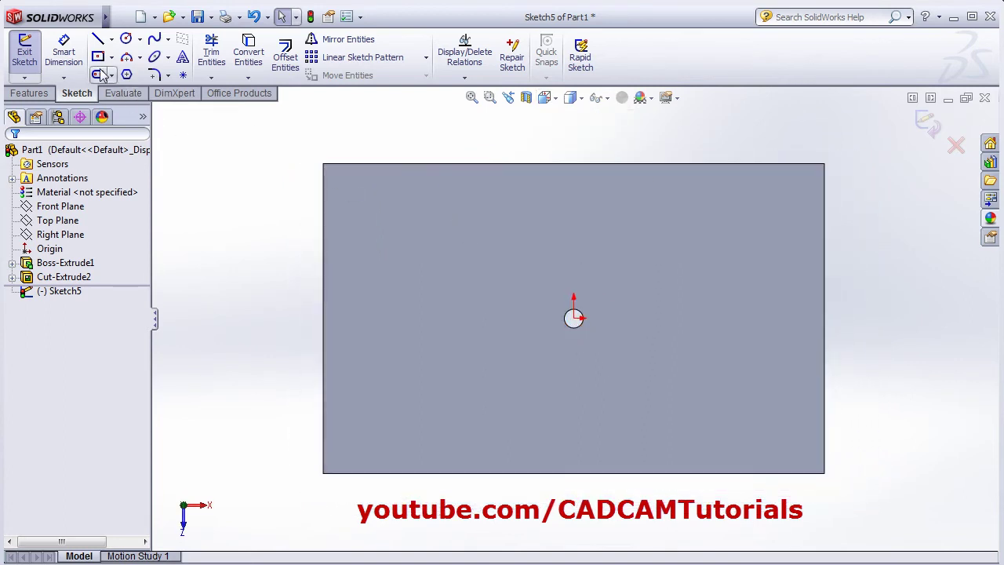
- Sketch a closed elongated hexagon around the central hole, with horizontal upper and lower edges and slanted sides about 47 mm long, and finish the sketch
click(97, 39)
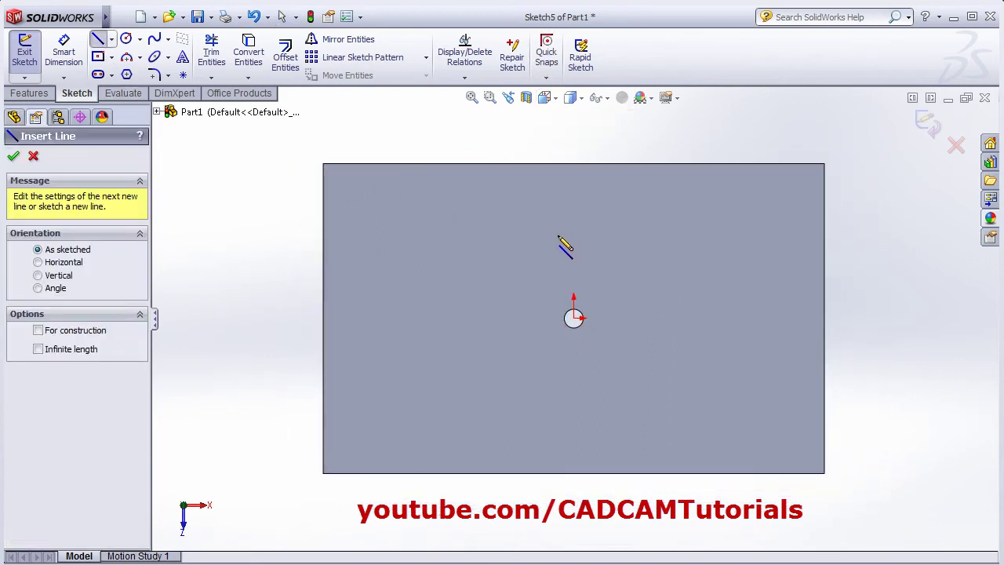
click(428, 230)
click(702, 230)
click(781, 319)
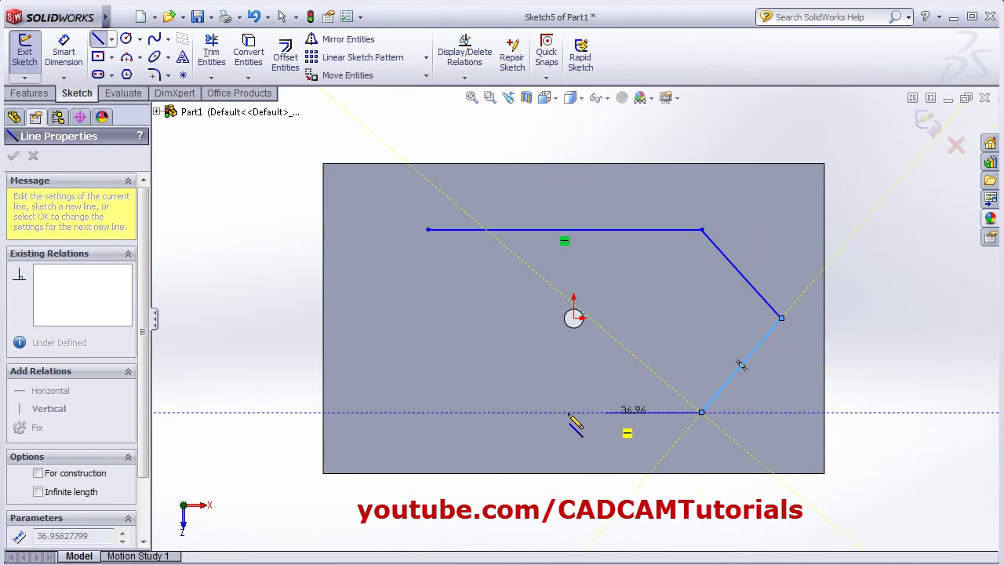
click(429, 411)
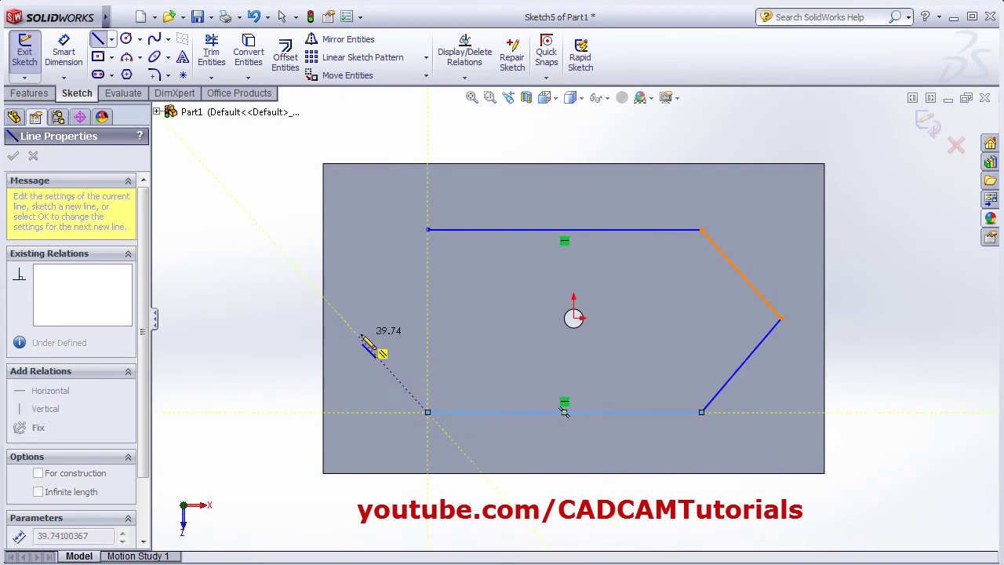
click(342, 318)
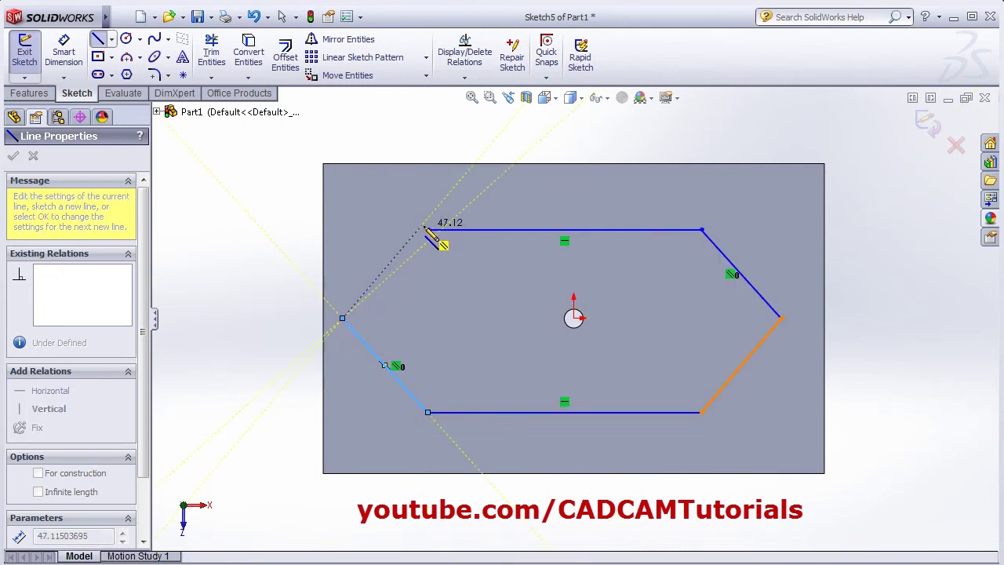
click(426, 229)
right_click(524, 304)
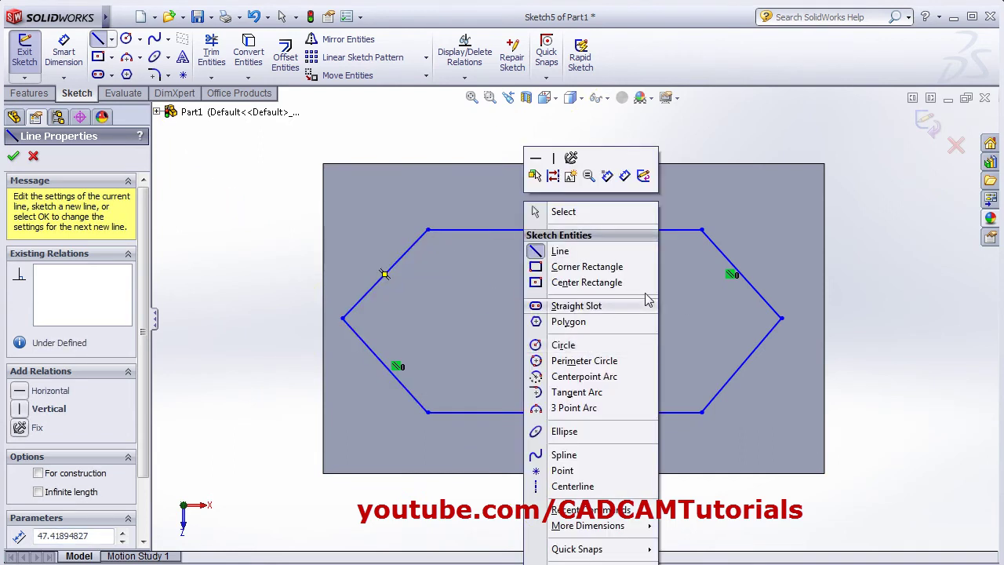
key(Escape)
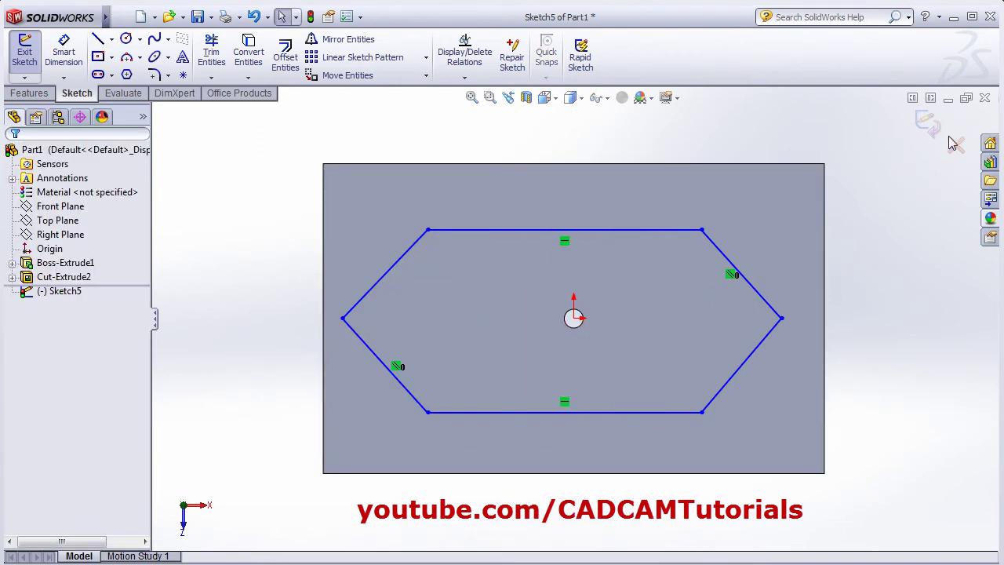
click(927, 124)
- Start a Fill Pattern with the hexagon sketch as the boundary and the central circular cut as the feature to pattern
mouse_move(901, 302)
middle_down()
mouse_move(844, 368)
mouse_move(871, 310)
middle_up()
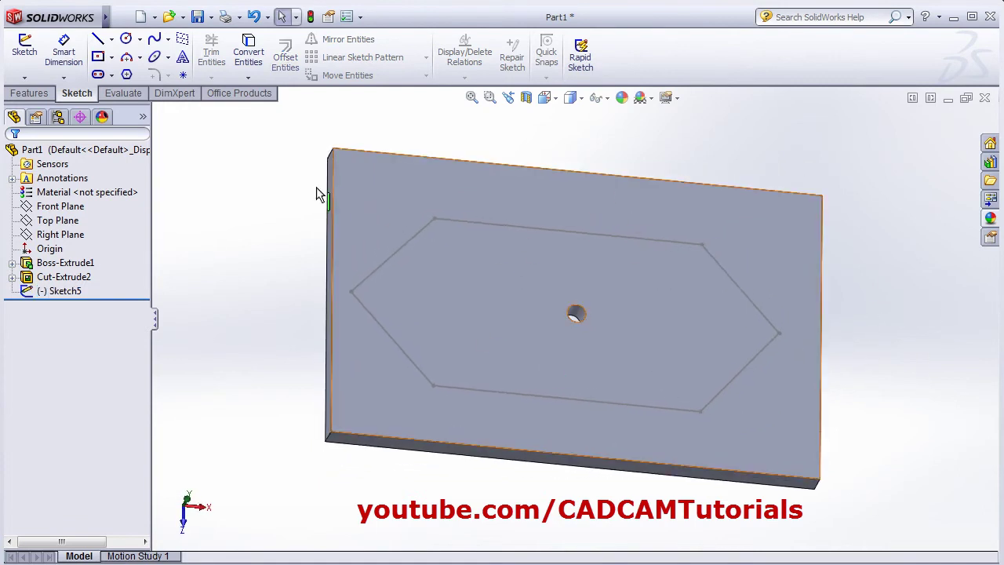
click(29, 93)
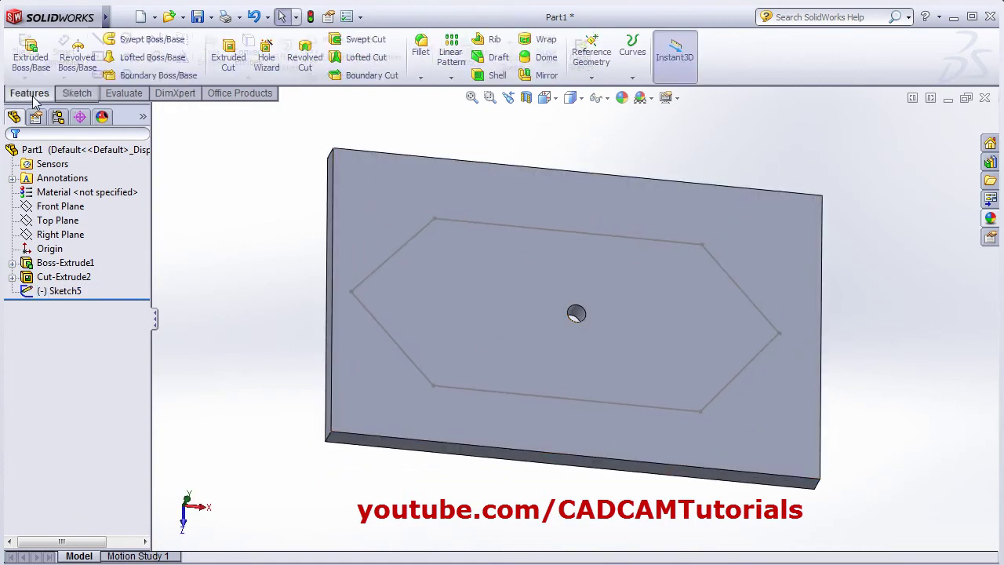
click(451, 78)
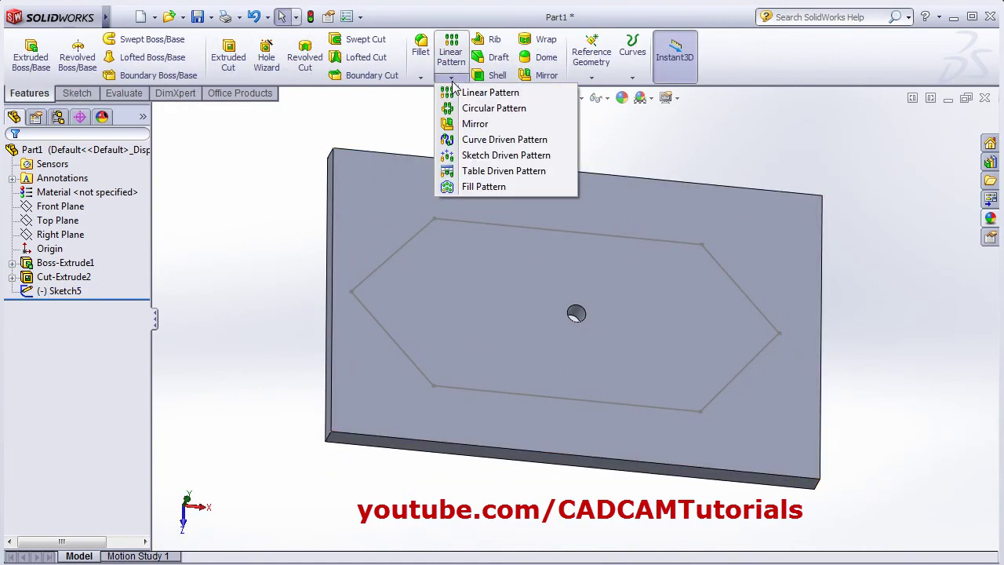
click(480, 187)
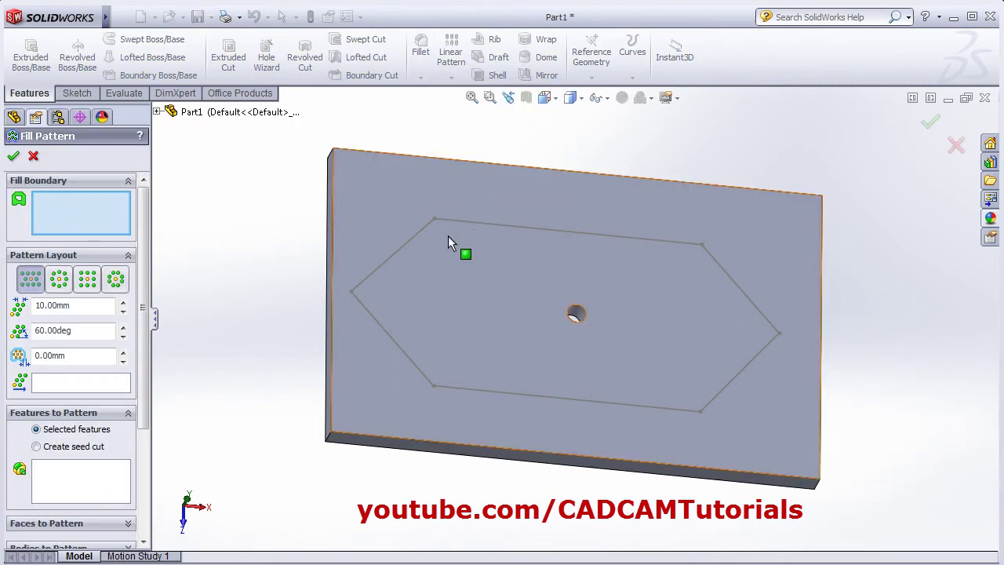
click(410, 241)
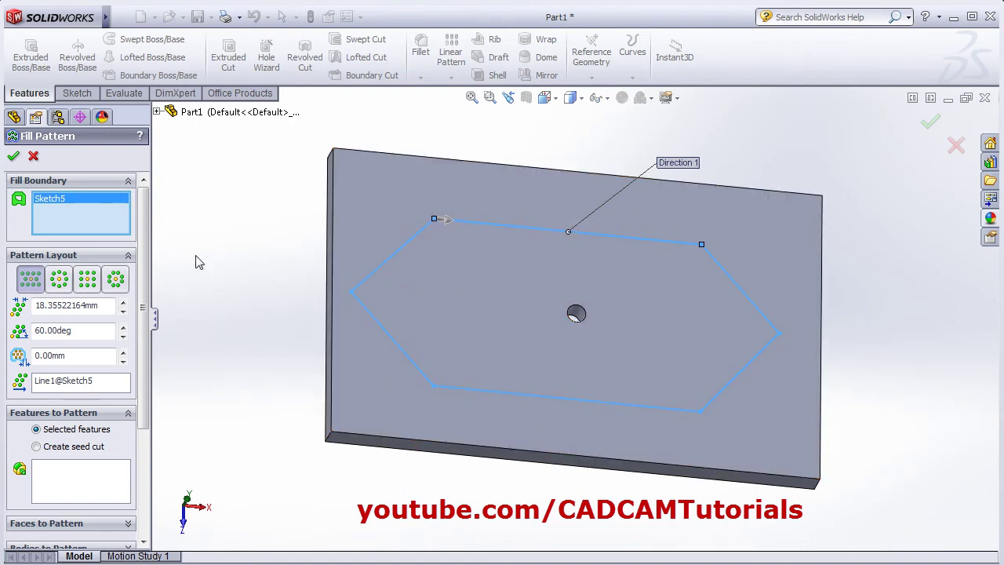
click(53, 486)
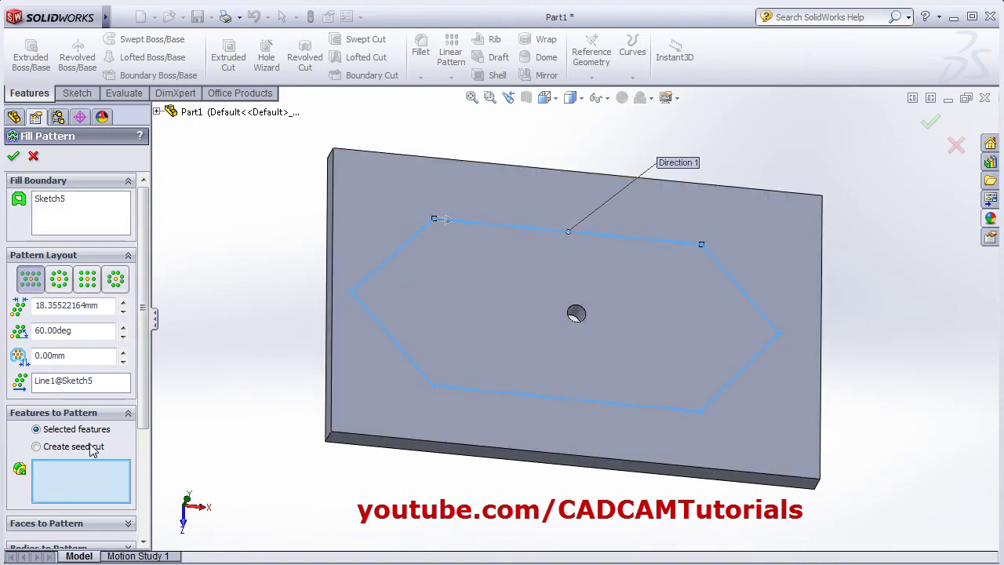
click(577, 314)
middle_drag(383, 392, 356, 436)
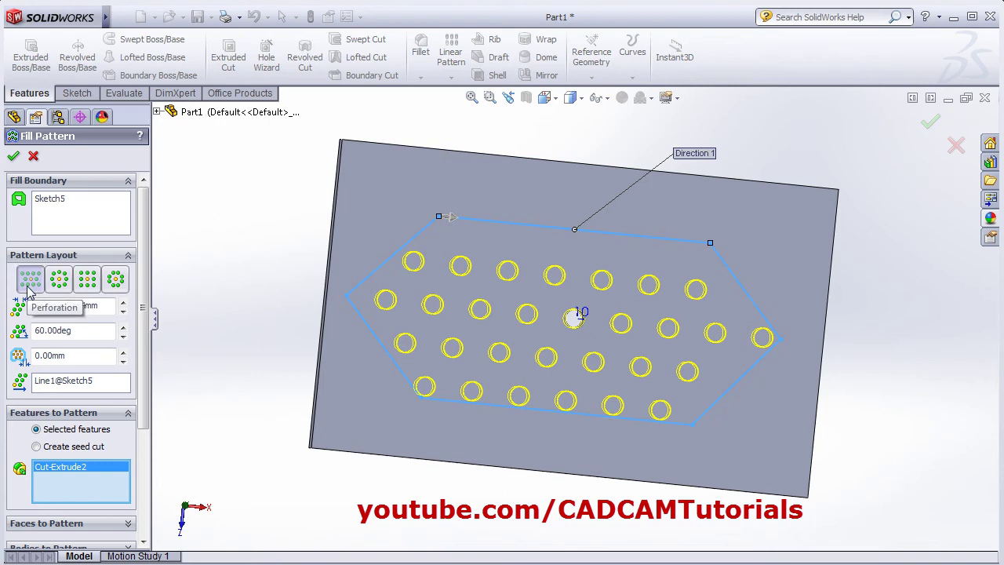
- Set the perforation layout's instance spacing to 15 mm and its stagger angle to 30 degrees
drag(98, 305, 24, 305)
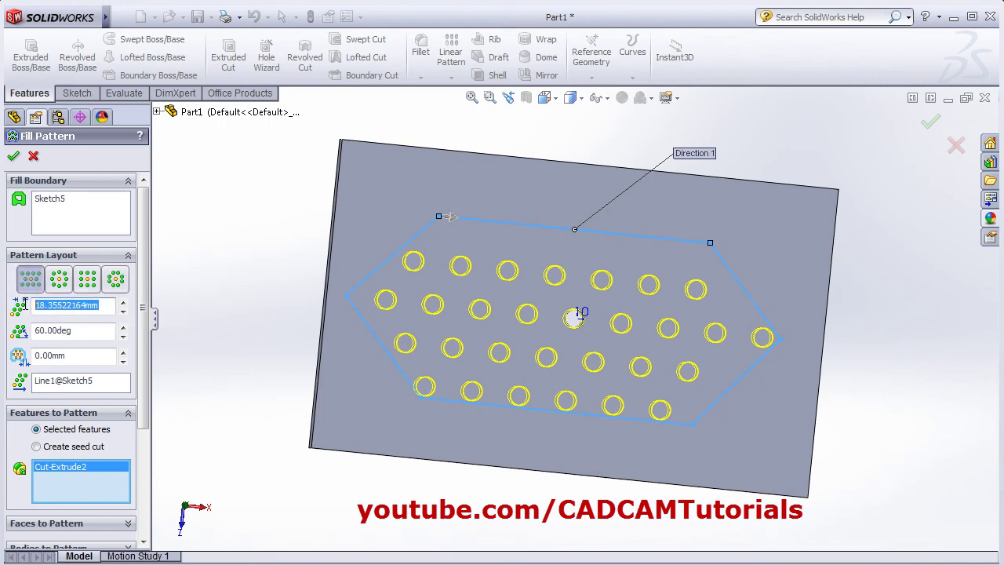
text(15)
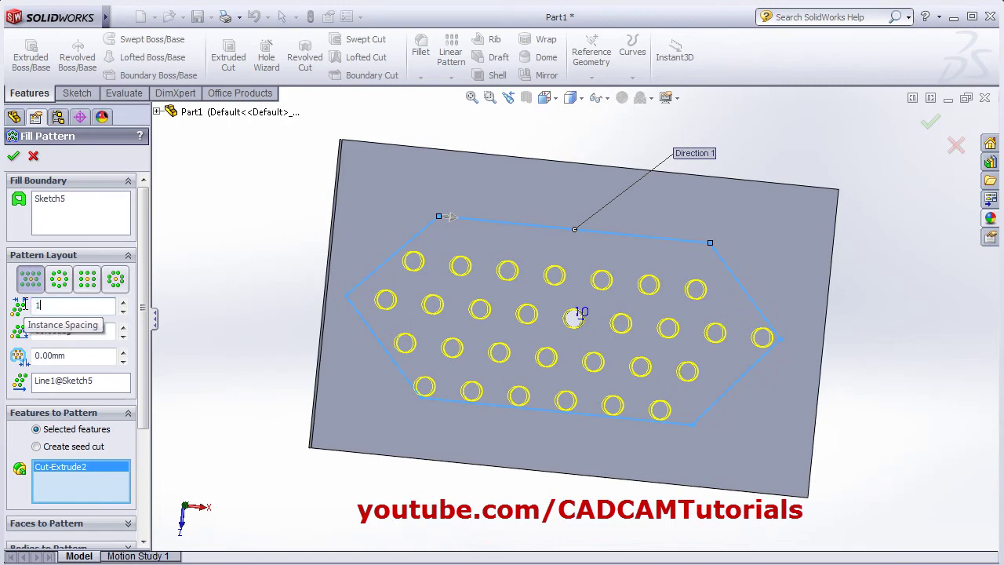
key(Return)
drag(101, 330, 25, 330)
text(30)
key(Return)
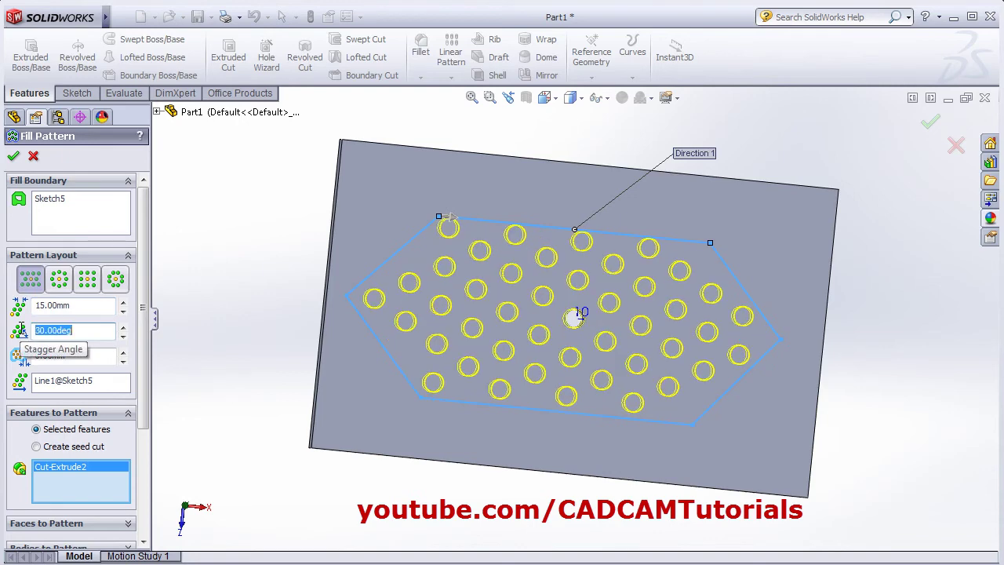
- Try a fill pattern margin of 2 mm, and set it to 1 mm instead
click(81, 357)
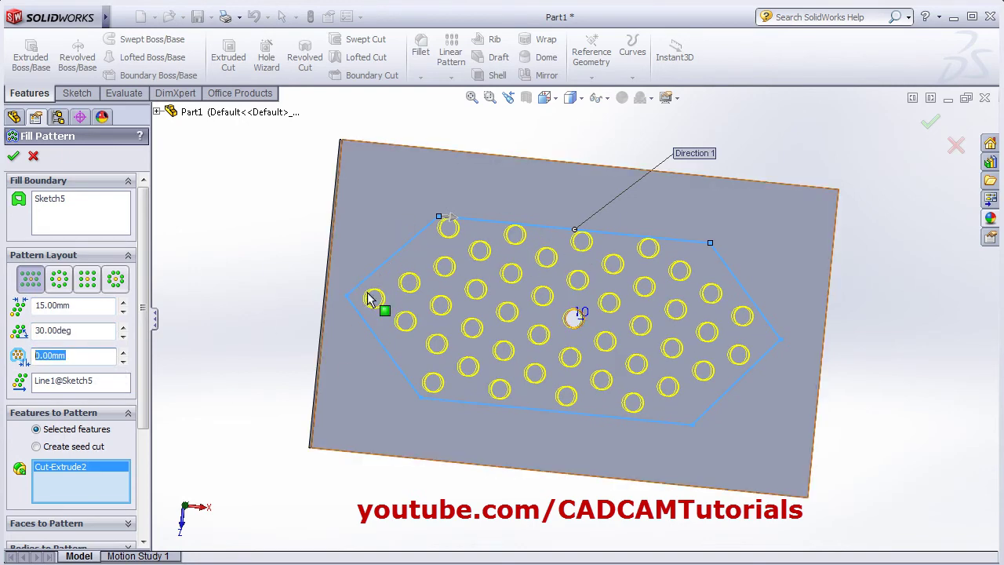
key(Return)
click(48, 355)
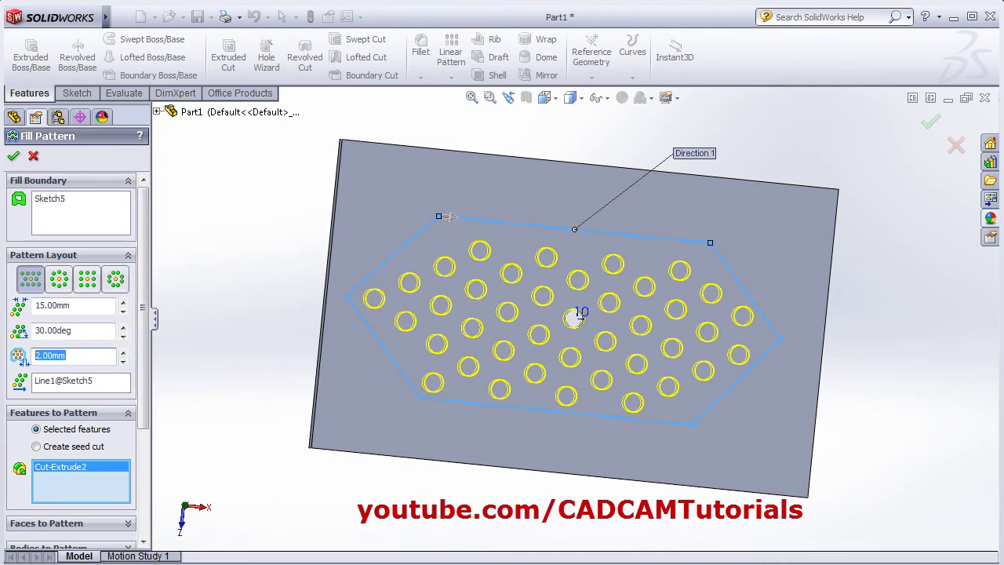
- Try the hexagon's upper-right slanted edge as the pattern direction, clear it and use the lower-right slanted edge instead
click(45, 385)
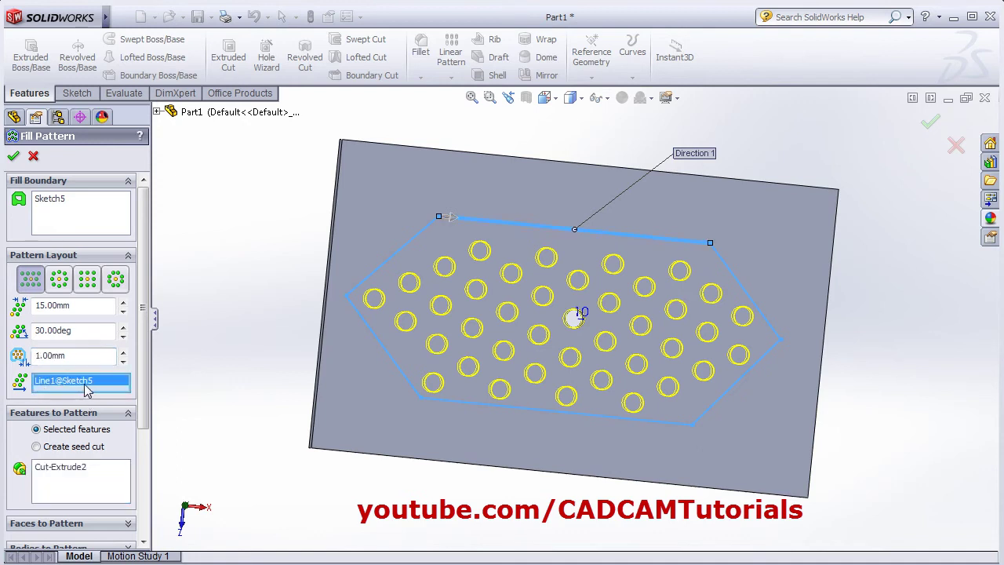
click(744, 289)
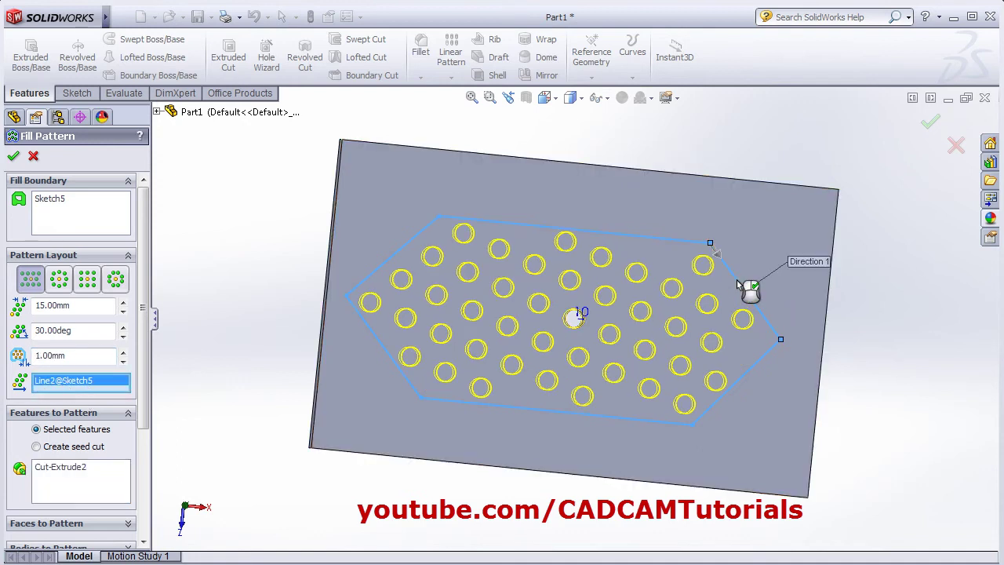
right_click(83, 393)
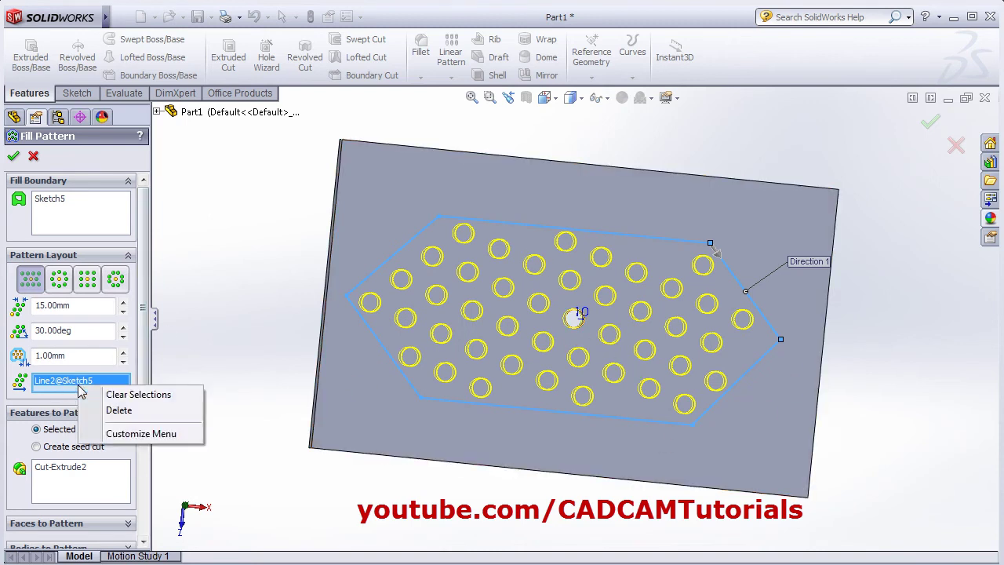
click(129, 395)
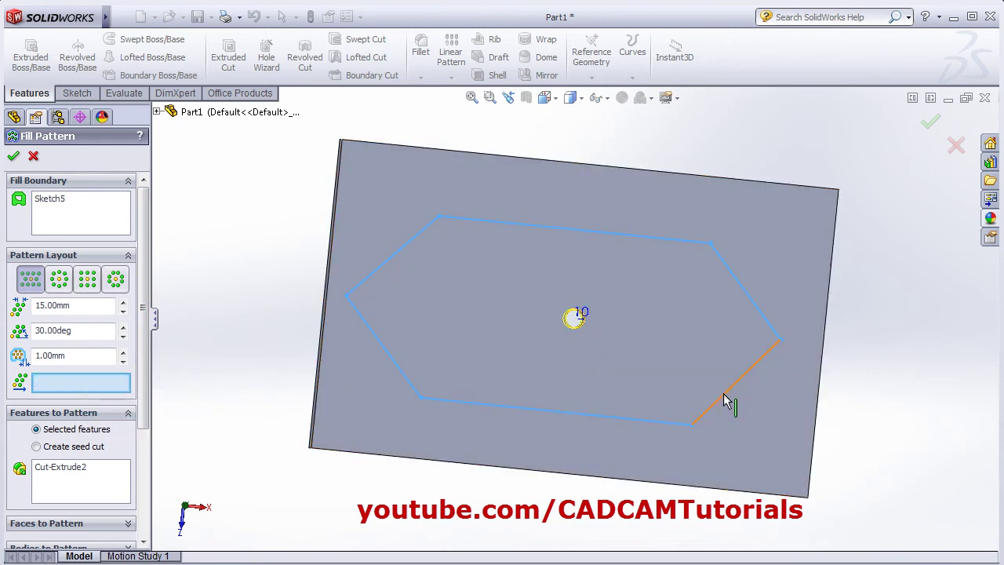
click(726, 402)
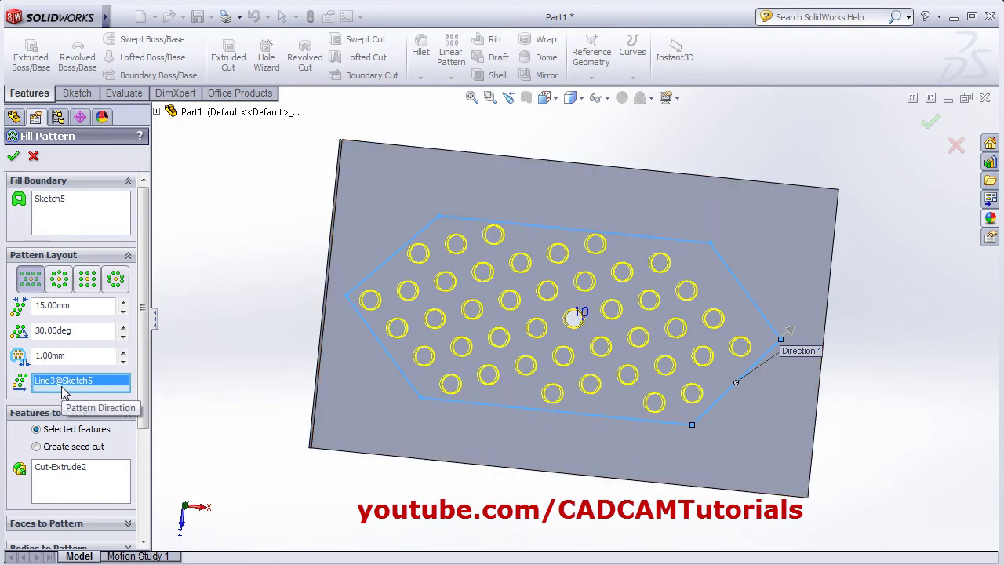
- Skip the three neighbouring instances (13, 4), (14, 4) and (14, 3) between the central hole and the hexagon's left corner
drag(148, 365, 155, 526)
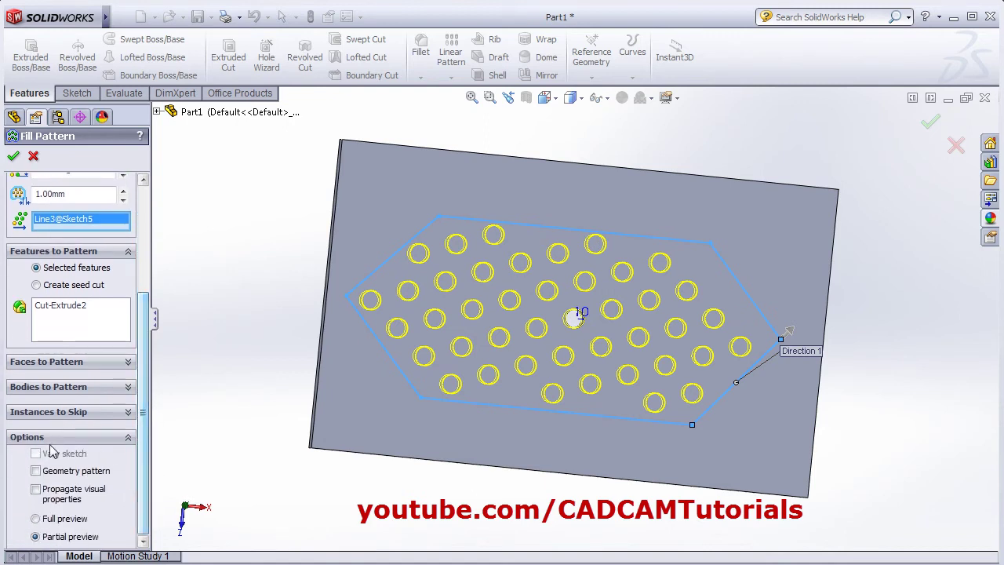
click(129, 414)
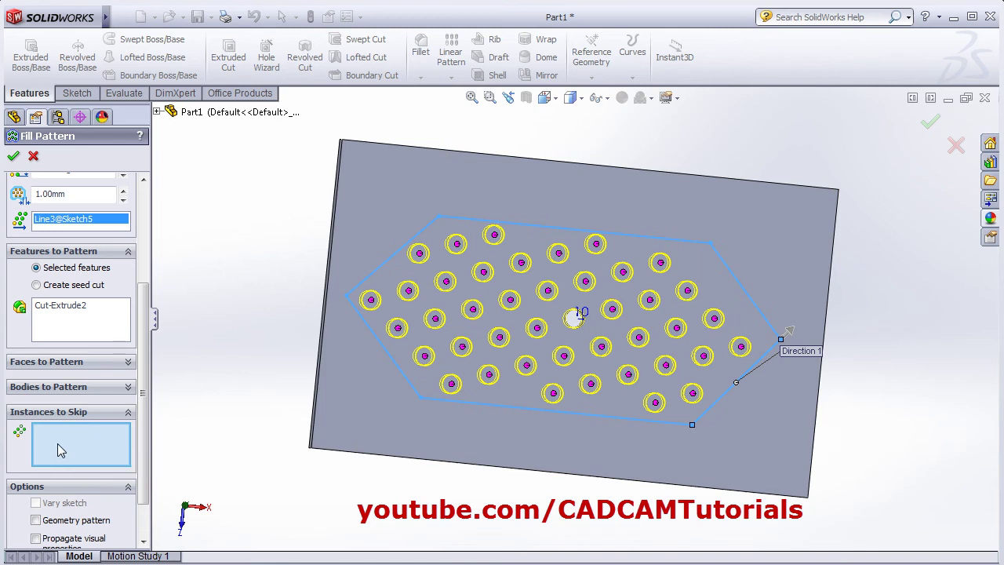
click(473, 311)
click(446, 282)
click(435, 326)
middle_drag(484, 361, 434, 424)
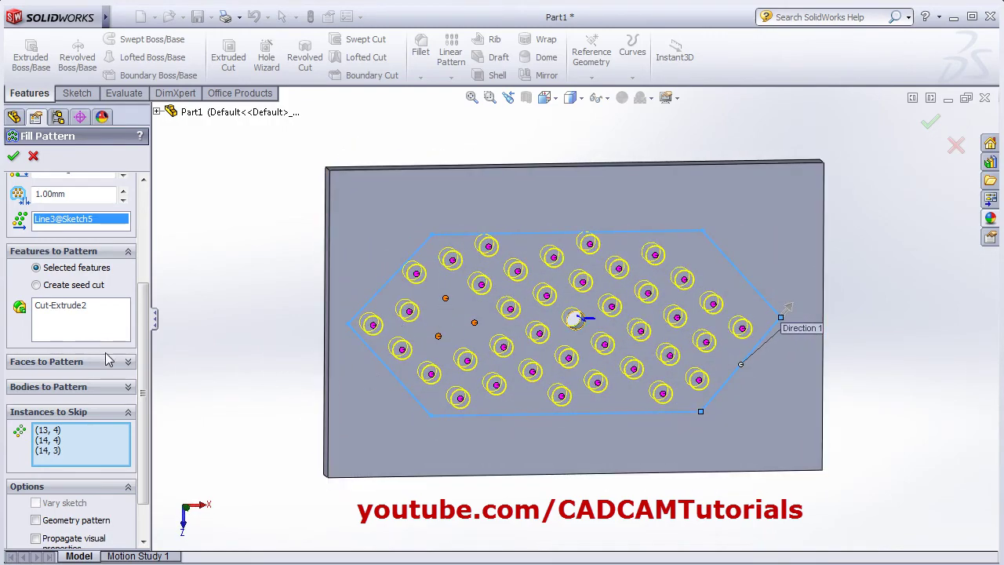
click(128, 412)
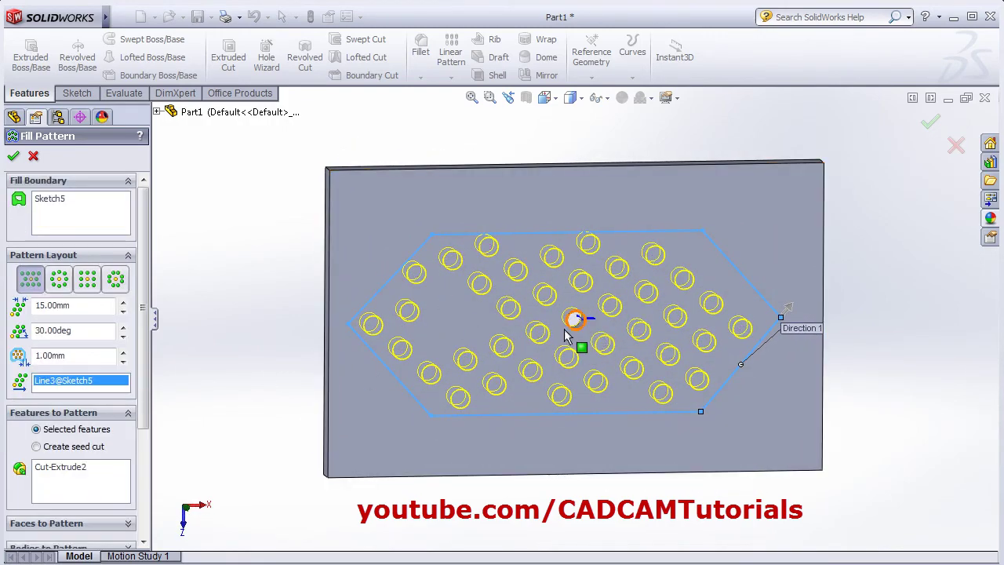
- Switch the fill pattern to a created seed cut with a square shape and a side length of 5 mm
middle_drag(573, 316, 573, 325)
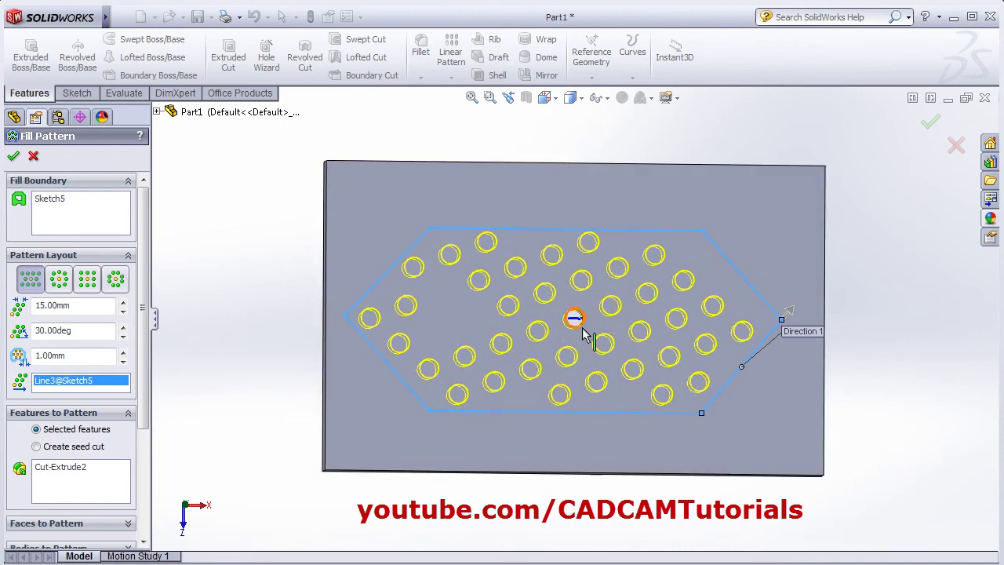
click(36, 446)
scroll(55, 428, down, 3)
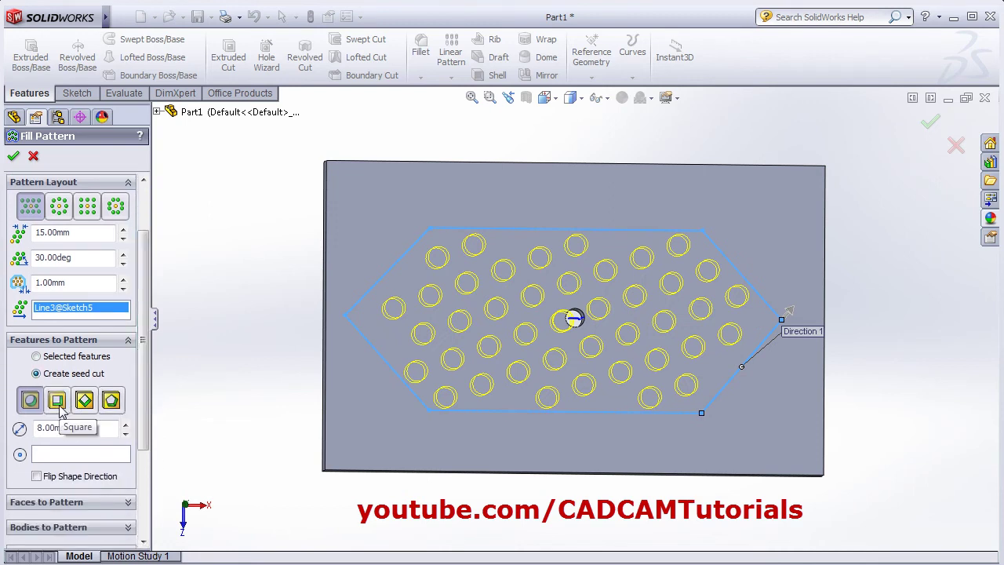
click(57, 402)
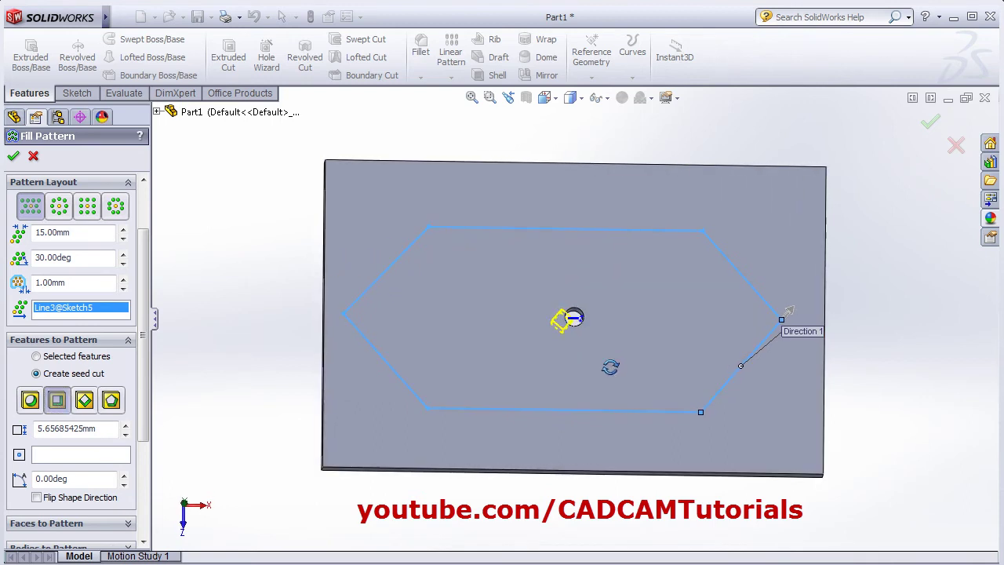
double_click(50, 427)
text(5)
key(Return)
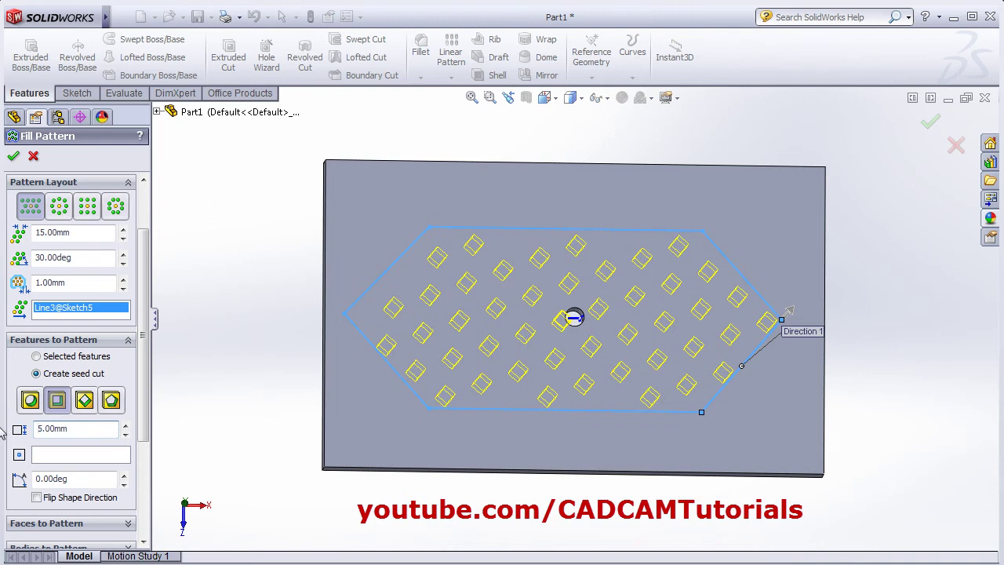
- Position the square seed cut on the hexagon's left corner vertex and set its rotation to 45 degrees
click(86, 461)
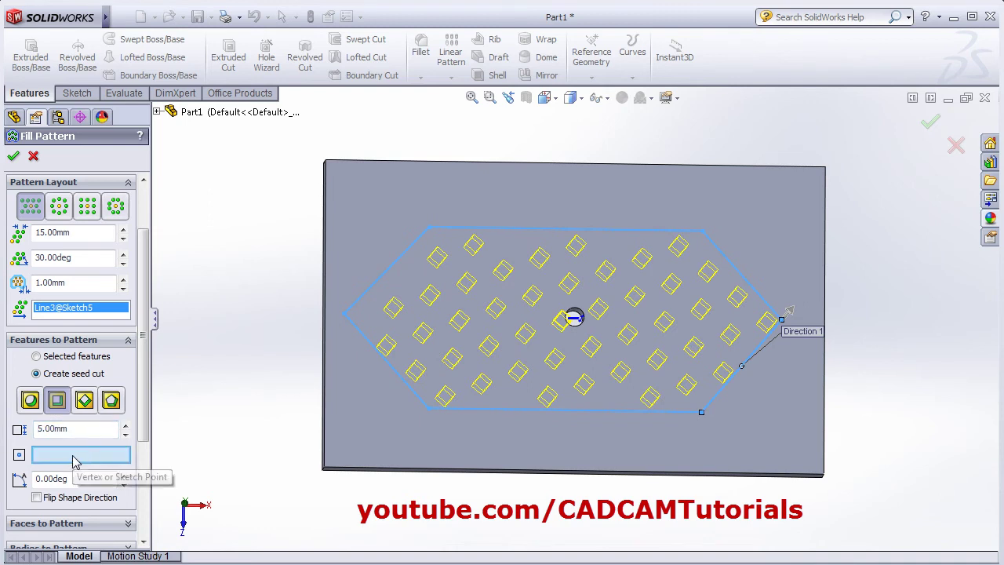
click(344, 315)
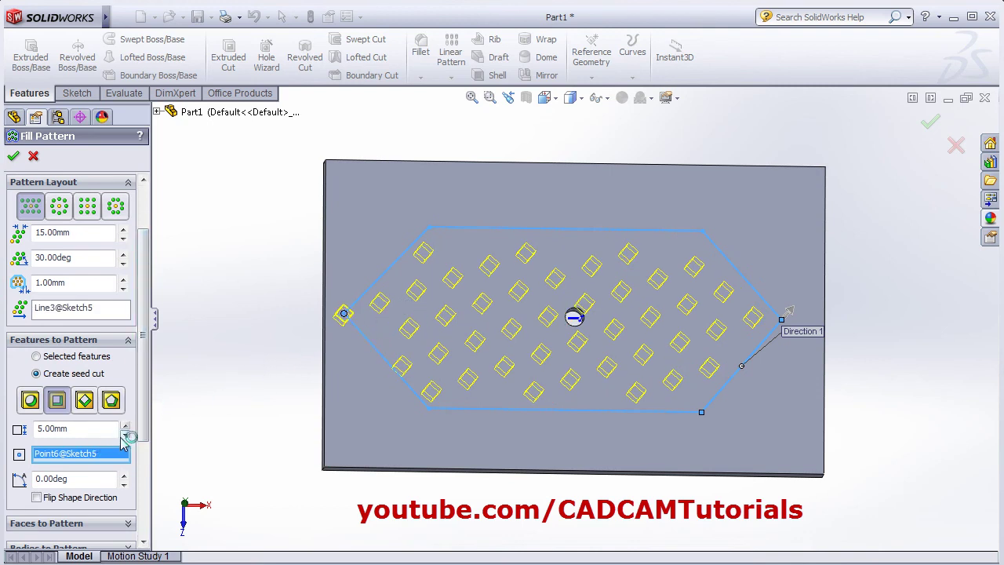
click(79, 479)
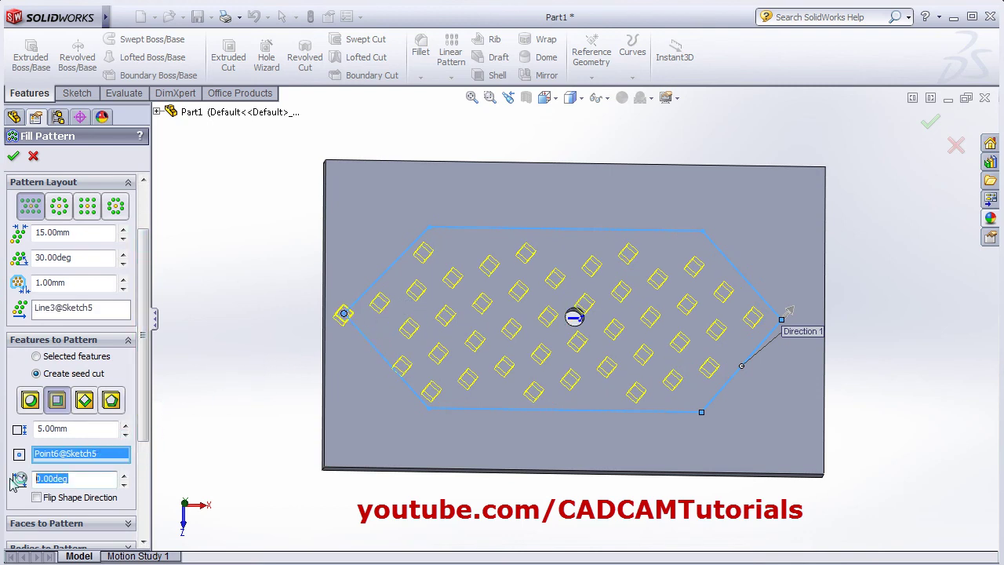
text(45)
key(Return)
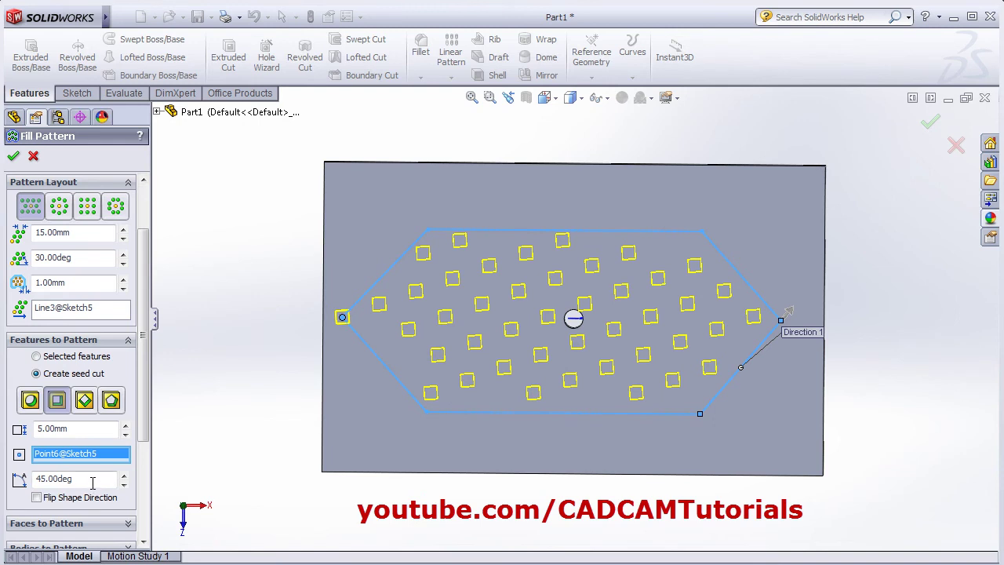
- Try flipping the square cut's shape direction, set its rotation to 0 degrees and leave the flip off
click(37, 500)
click(37, 497)
double_click(55, 479)
text(0)
key(Return)
click(37, 497)
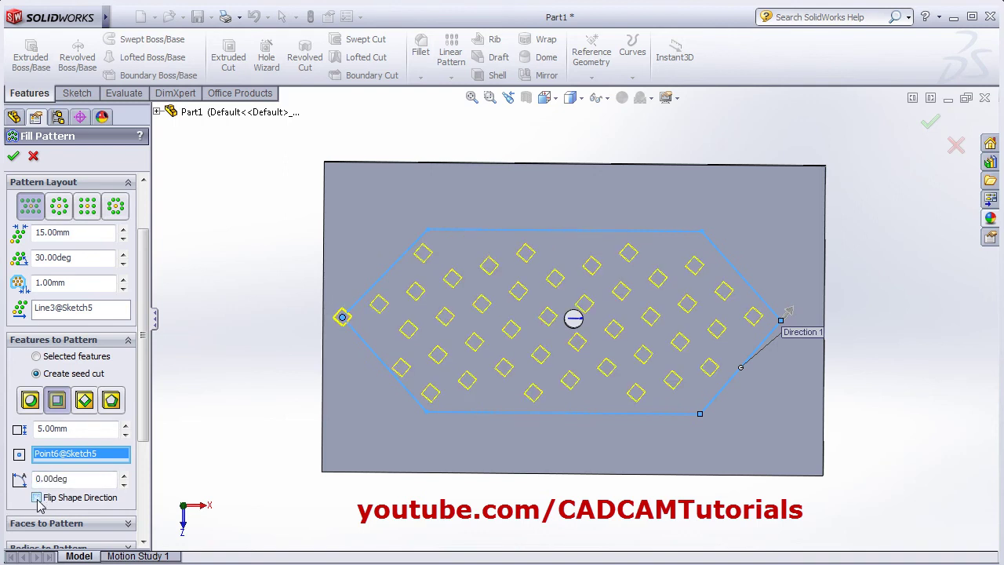
- Change the seed cut to a polygon with 5 sides and an outer radius of 4 mm
mouse_move(143, 421)
mouse_down()
mouse_move(143, 448)
mouse_move(143, 426)
mouse_up()
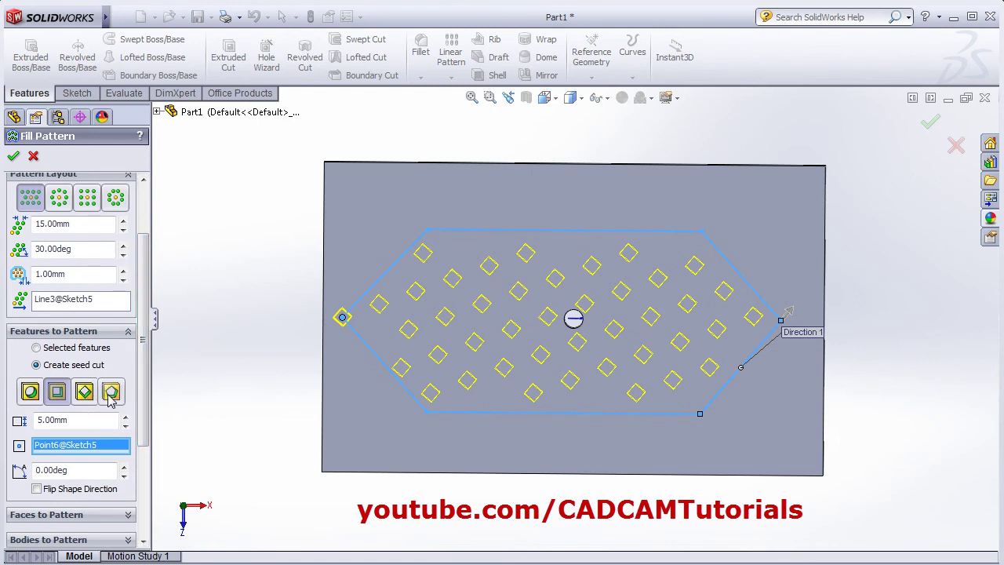
click(111, 392)
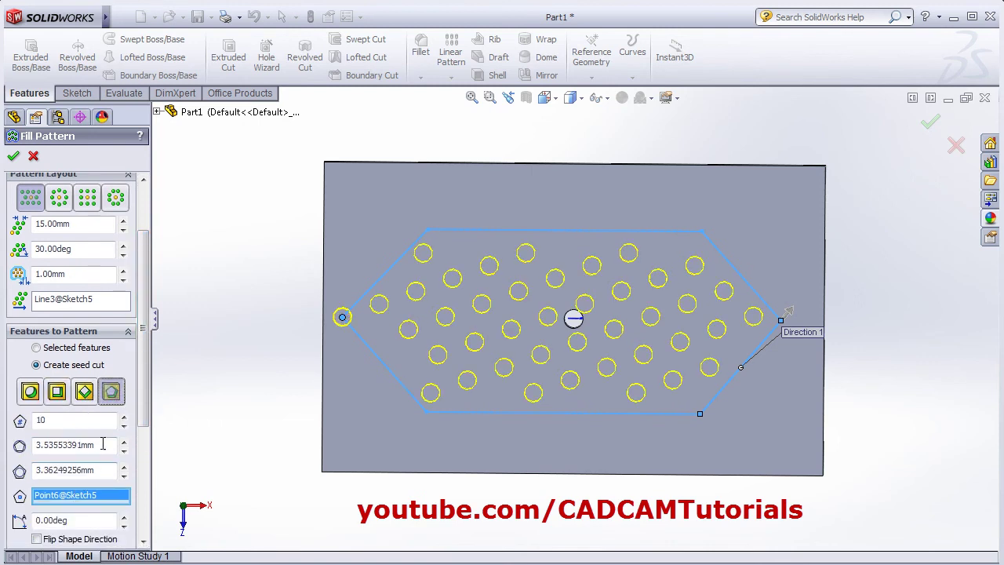
text(5)
key(Return)
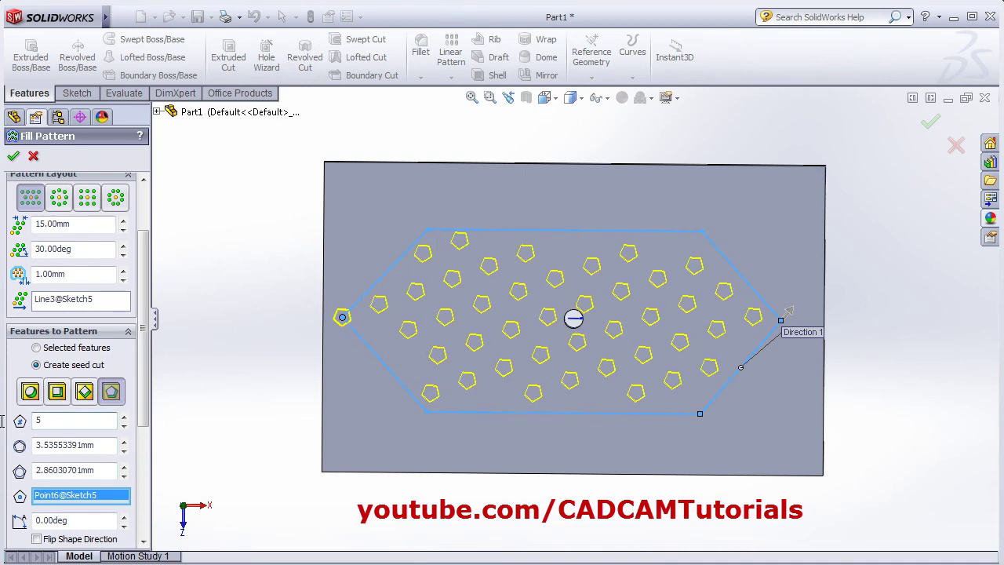
drag(106, 445, 8, 437)
text(4)
key(Return)
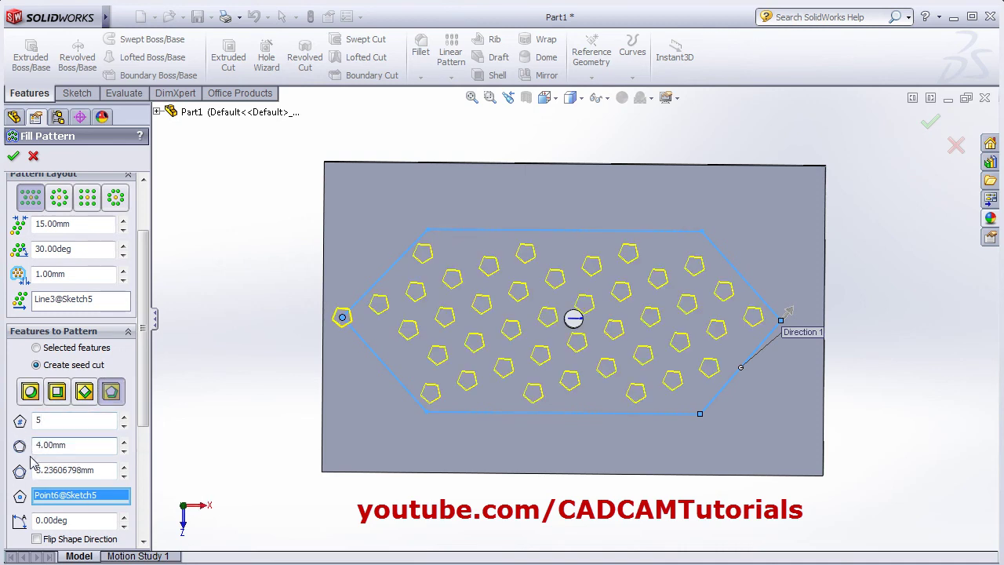
- Switch the fill pattern from the created seed cut back to the selected cut feature
scroll(144, 418, down, 2)
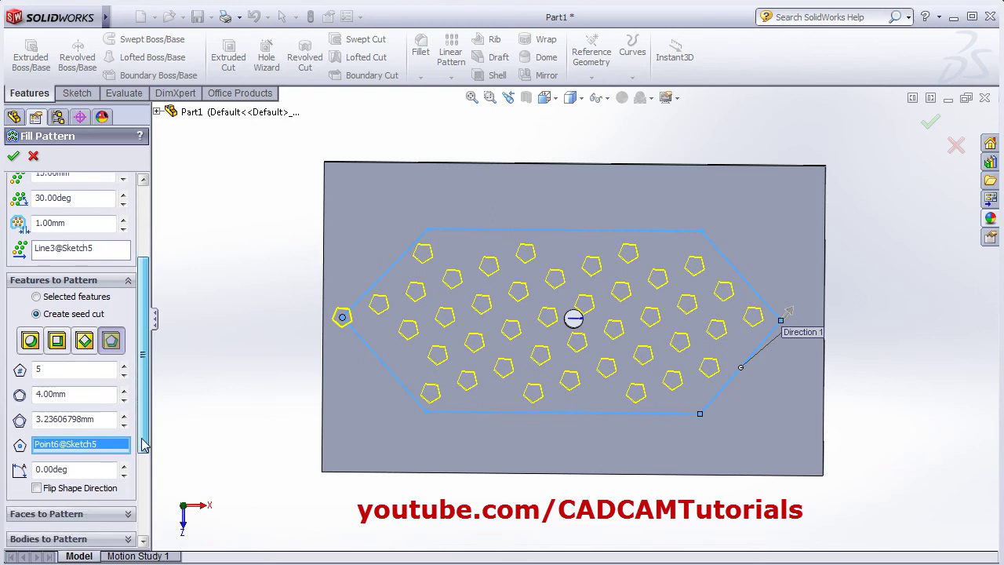
scroll(144, 418, up, 3)
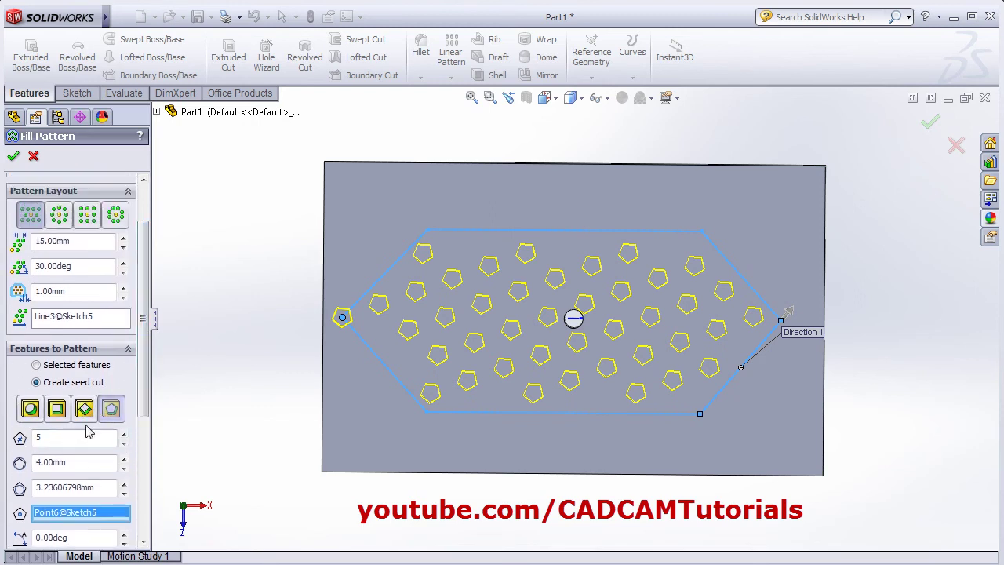
scroll(145, 413, up, 3)
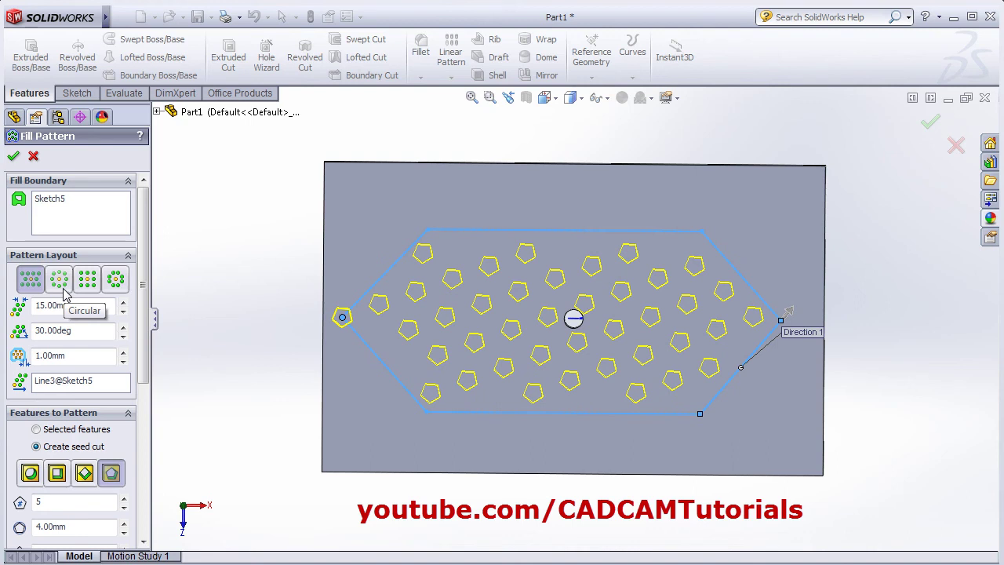
click(36, 430)
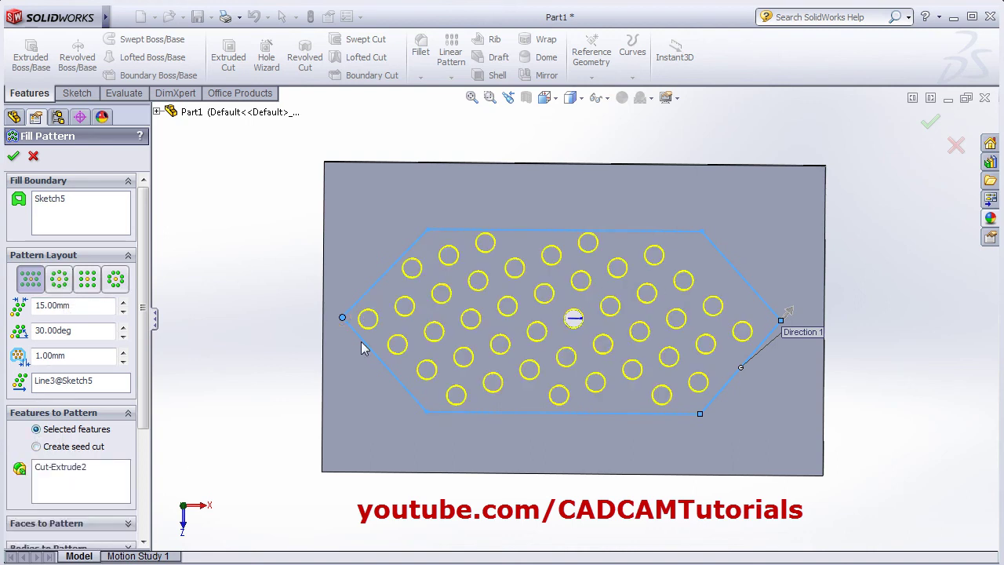
- Change the fill layout to circular and define its spacing by instances per loop
click(62, 284)
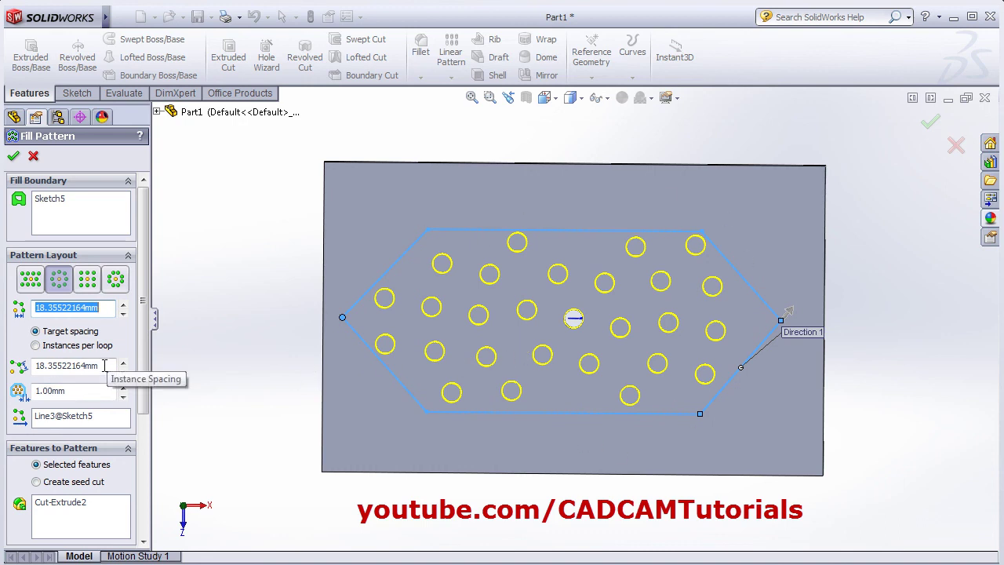
click(36, 346)
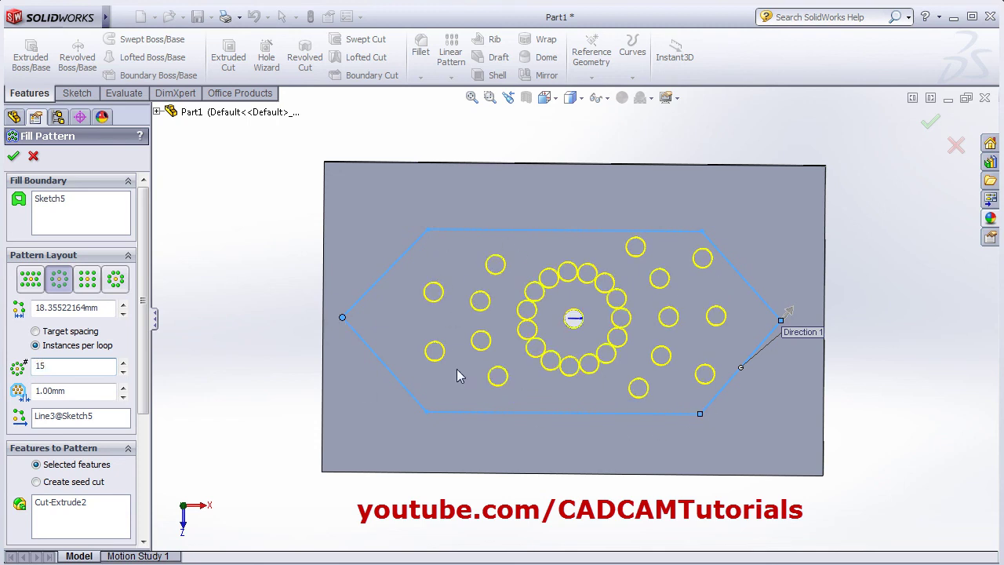
click(71, 392)
- Try the square fill layout with 5 instances per side
click(88, 282)
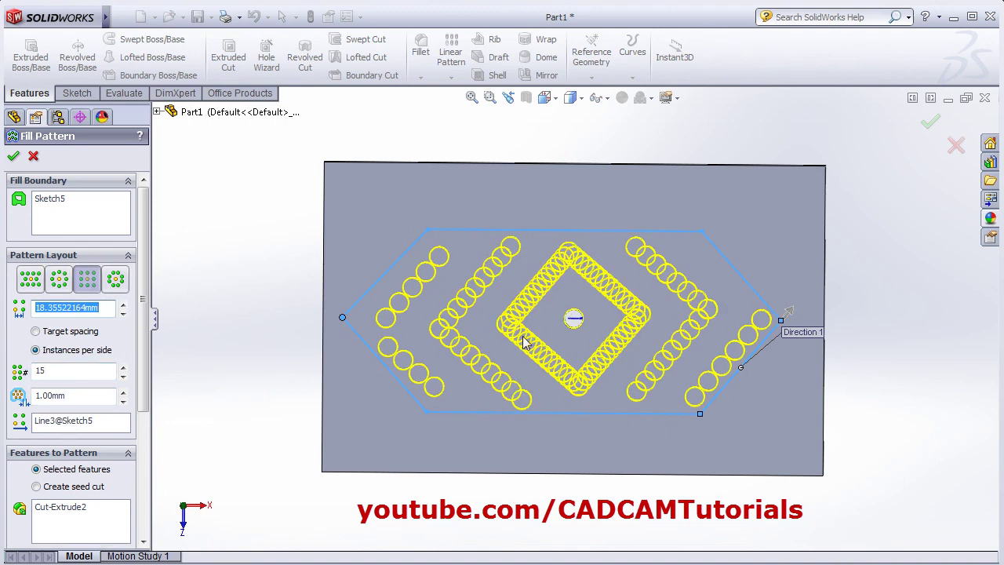
double_click(78, 370)
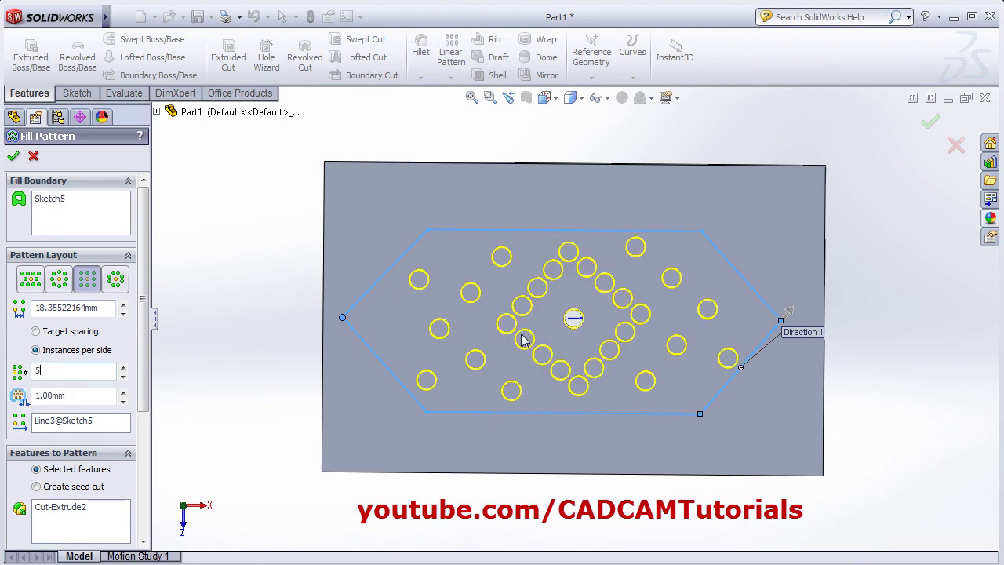
- Change the fill layout to polygon with 5 sides and 3 instances per side
click(117, 284)
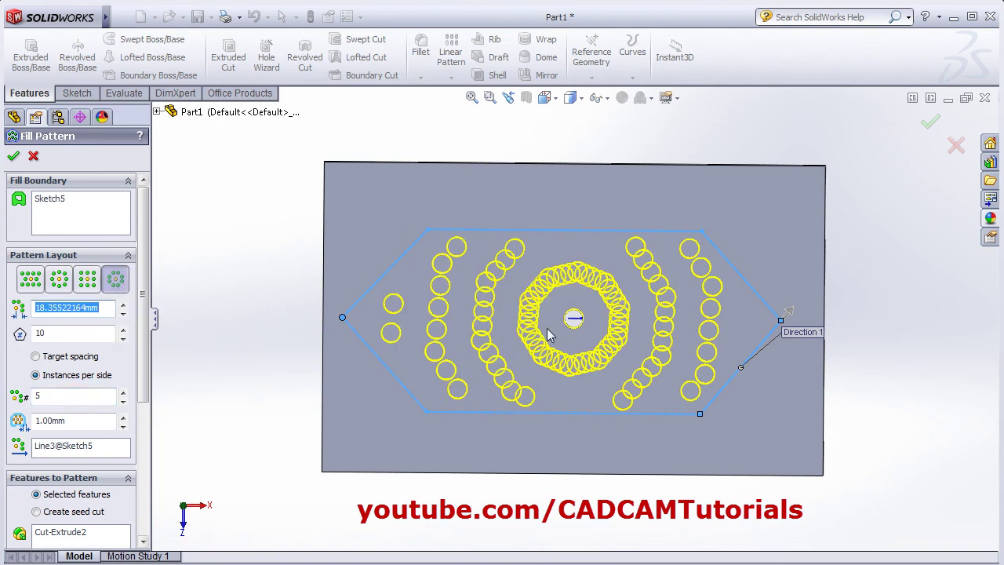
double_click(67, 335)
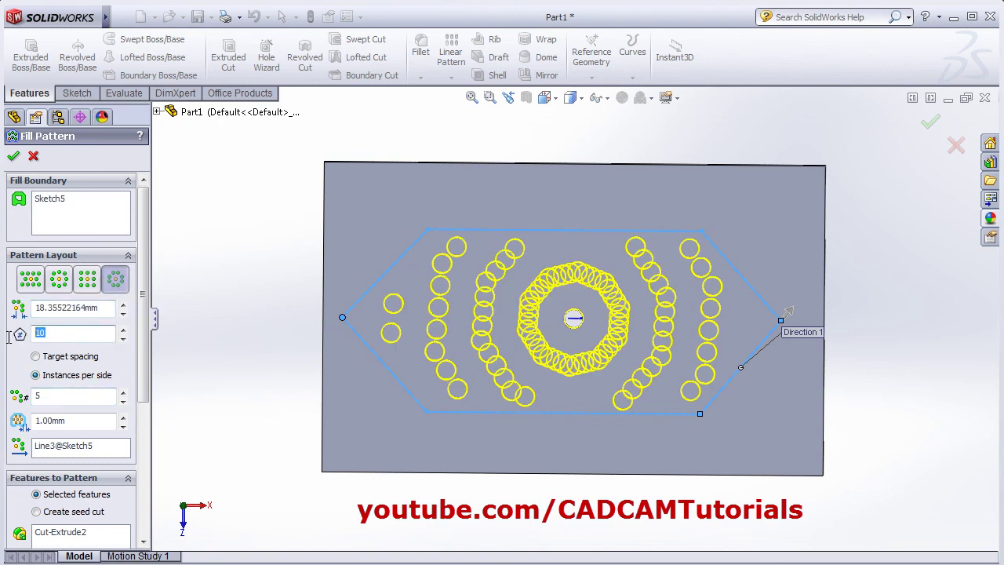
text(5)
key(Return)
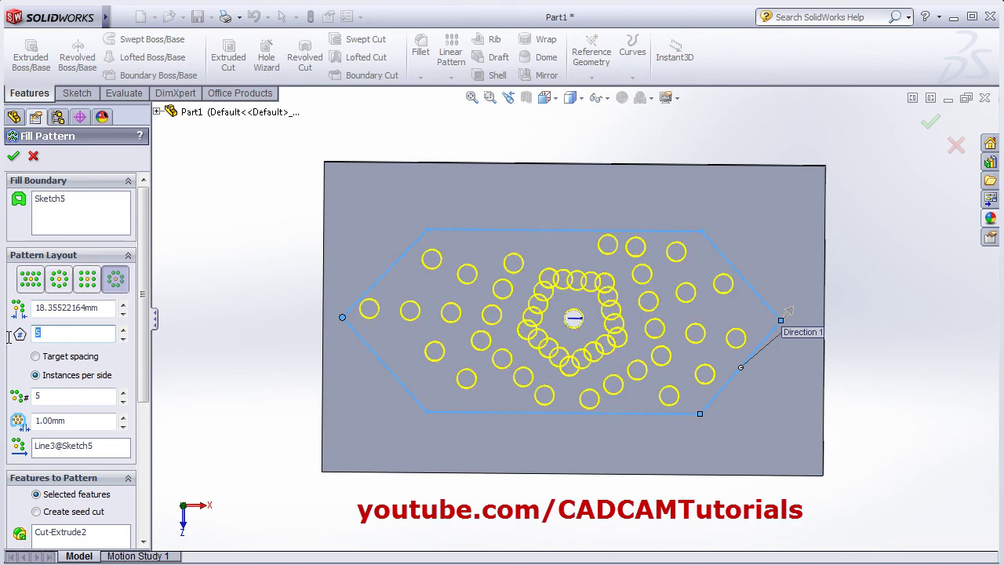
double_click(72, 395)
text(3)
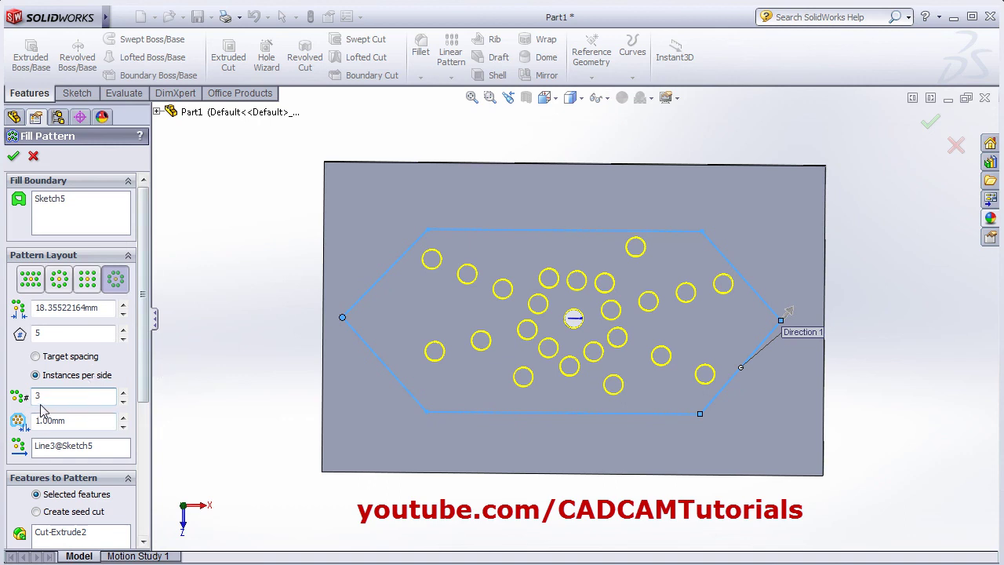
mouse_move(145, 365)
mouse_down()
mouse_move(153, 480)
mouse_move(157, 314)
mouse_up()
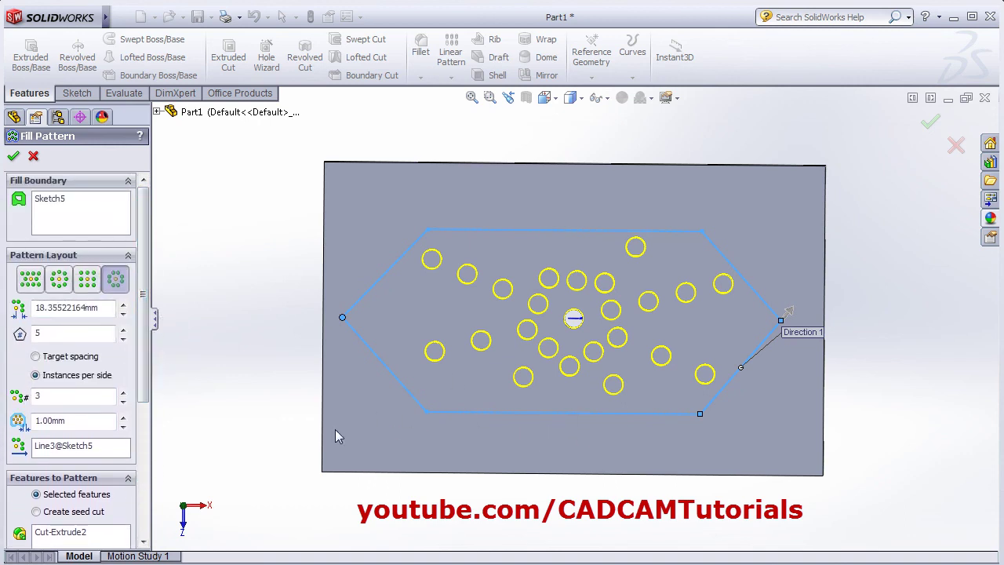